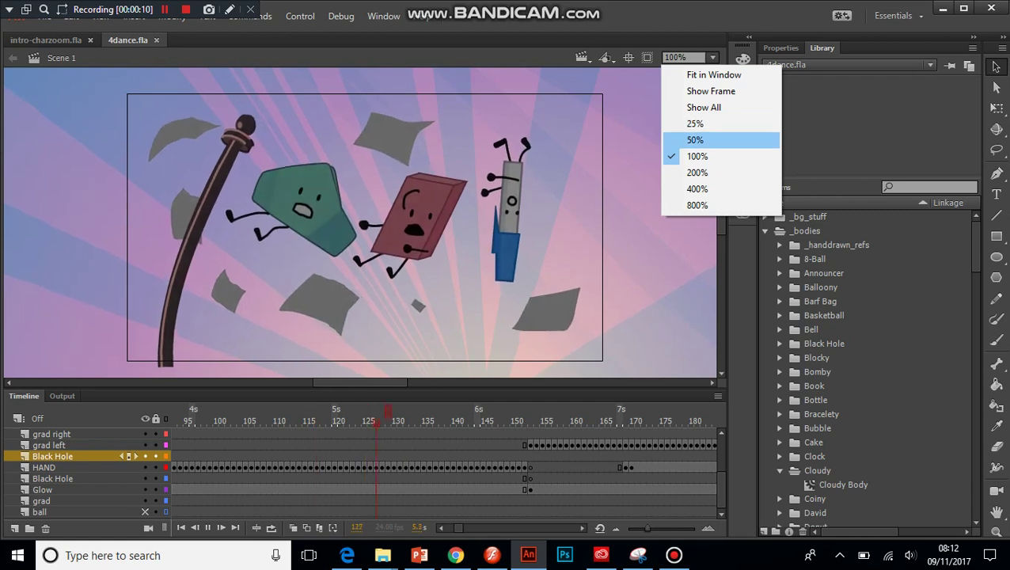
Step: Set the stage magnification to 50% and watch the 4dance.fla animation play, including the artwork outside the frame
left_click(697, 141)
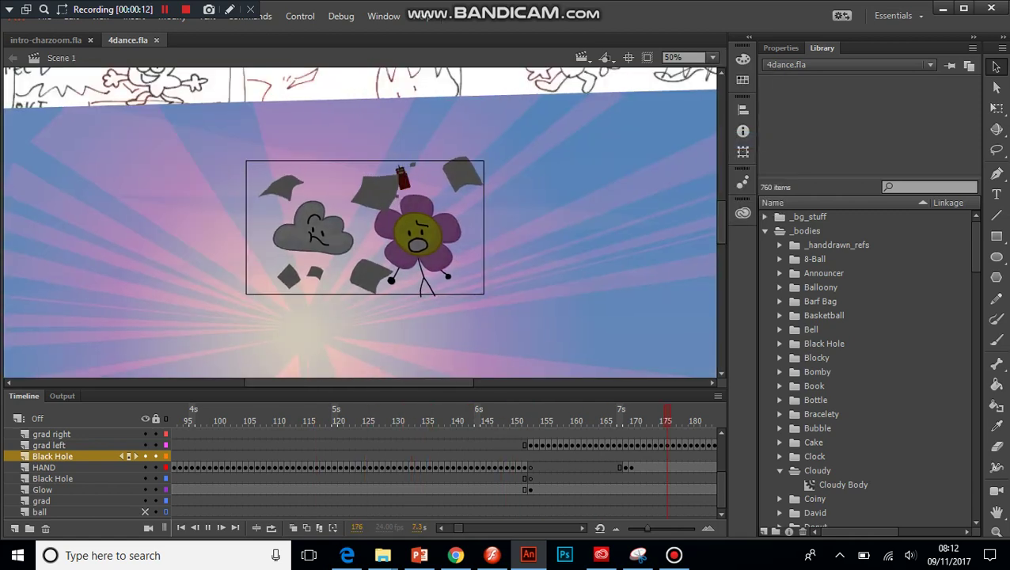
scroll(362, 222, "up", 5)
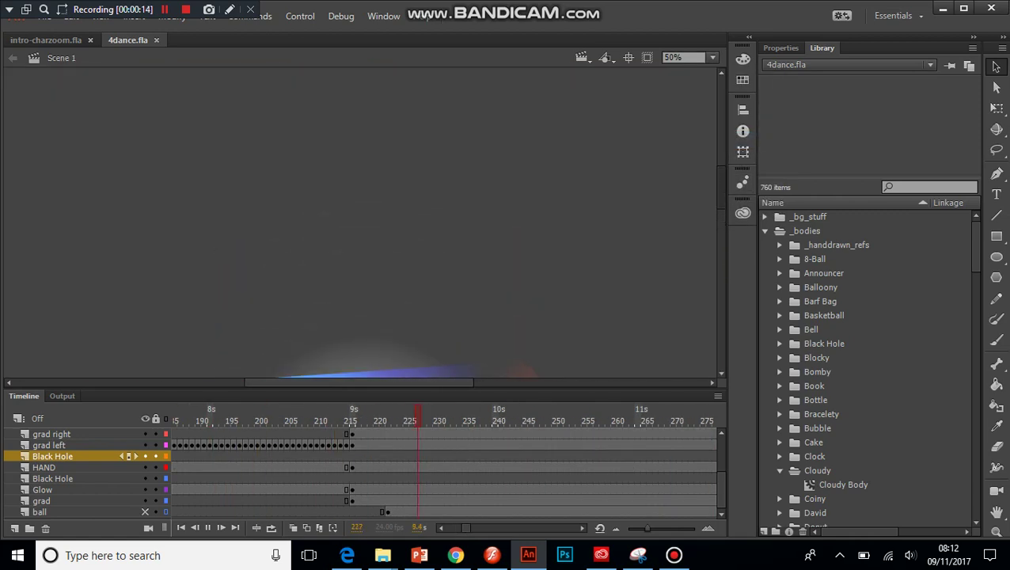
scroll(360, 222, "down", 5)
scroll(362, 222, "down", 1)
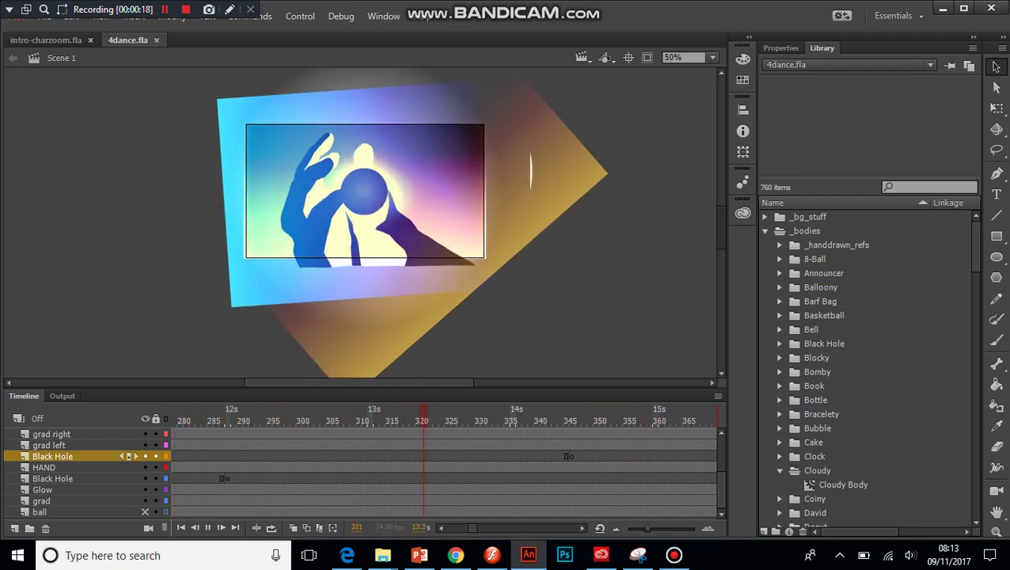
scroll(363, 221, "down", 4)
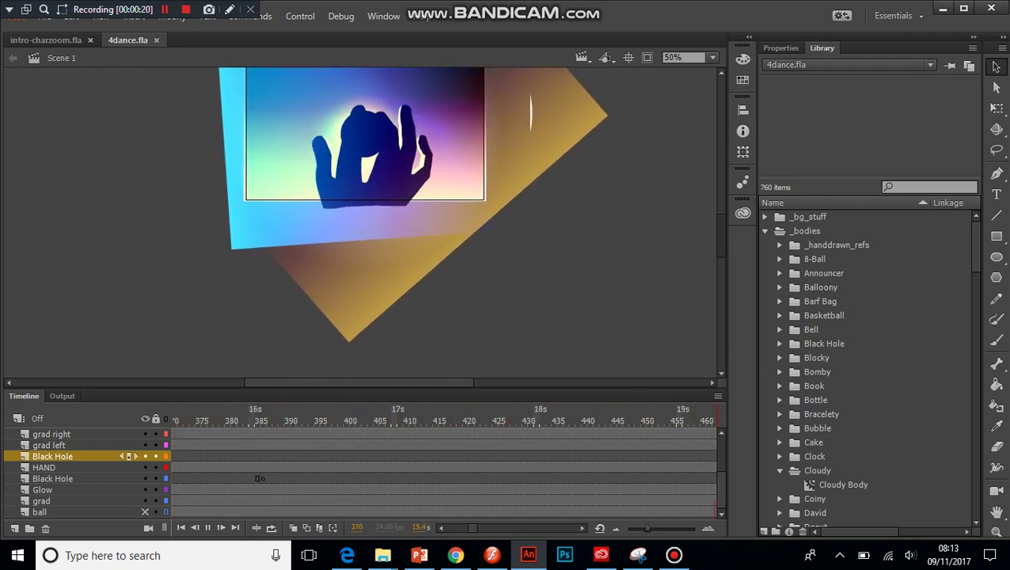
scroll(360, 221, "up", 5)
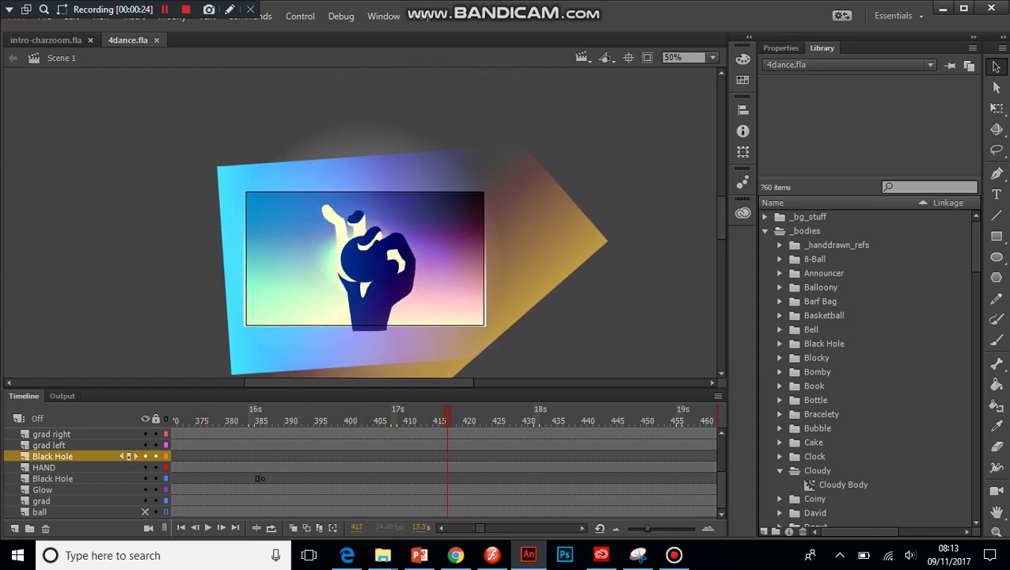
Step: Stop playback, return the playhead to frame 186, and examine the storyboard sketches and character grid above the stage
key("comma")
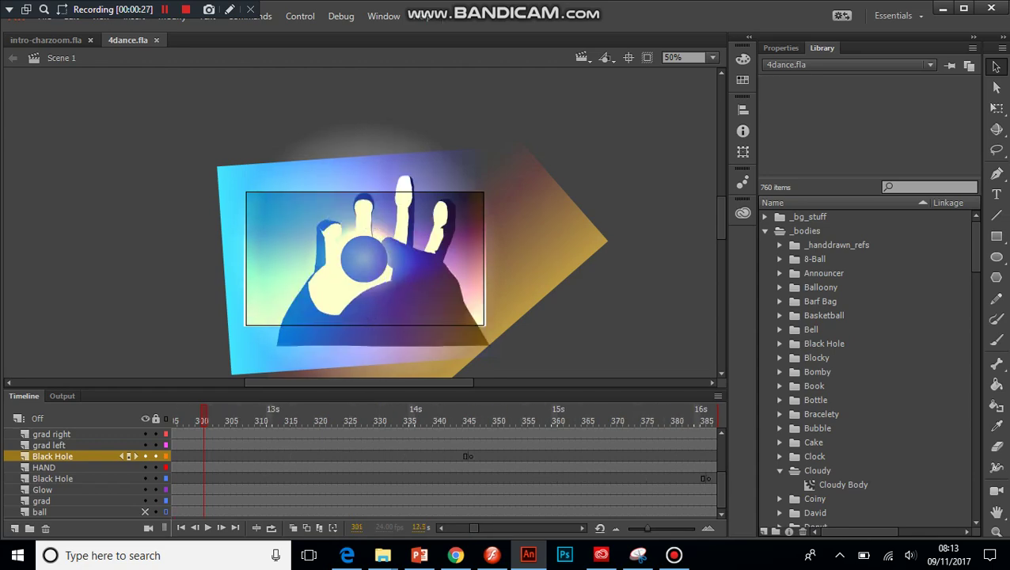
left_click_drag(204, 415, 174, 415)
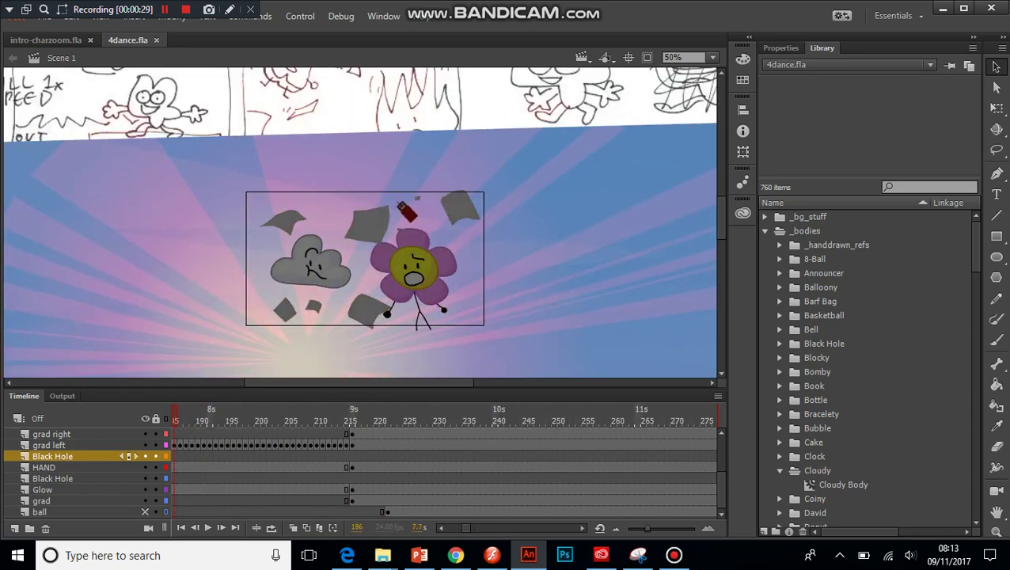
scroll(361, 222, "up", 5)
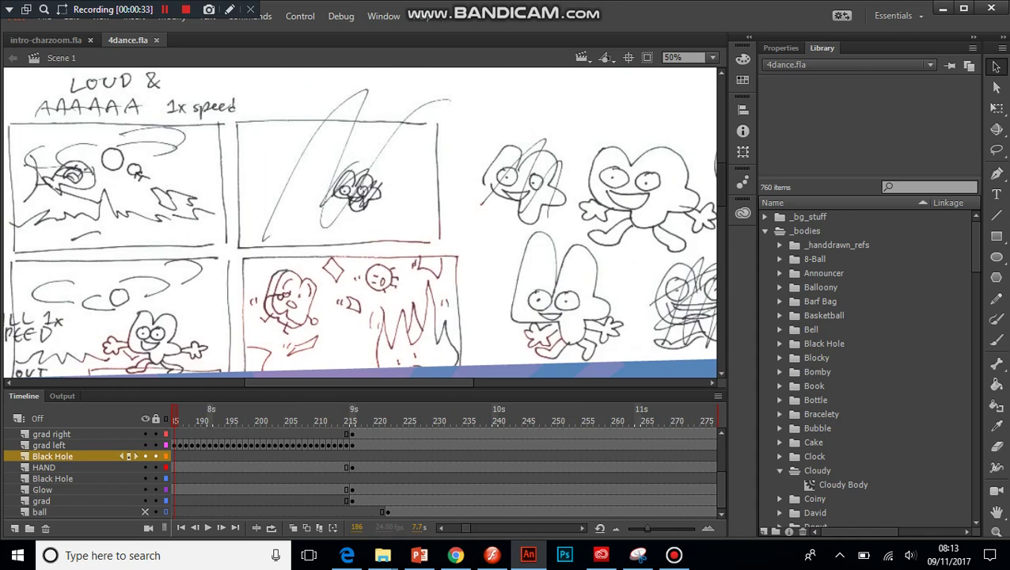
scroll(360, 221, "down", 6)
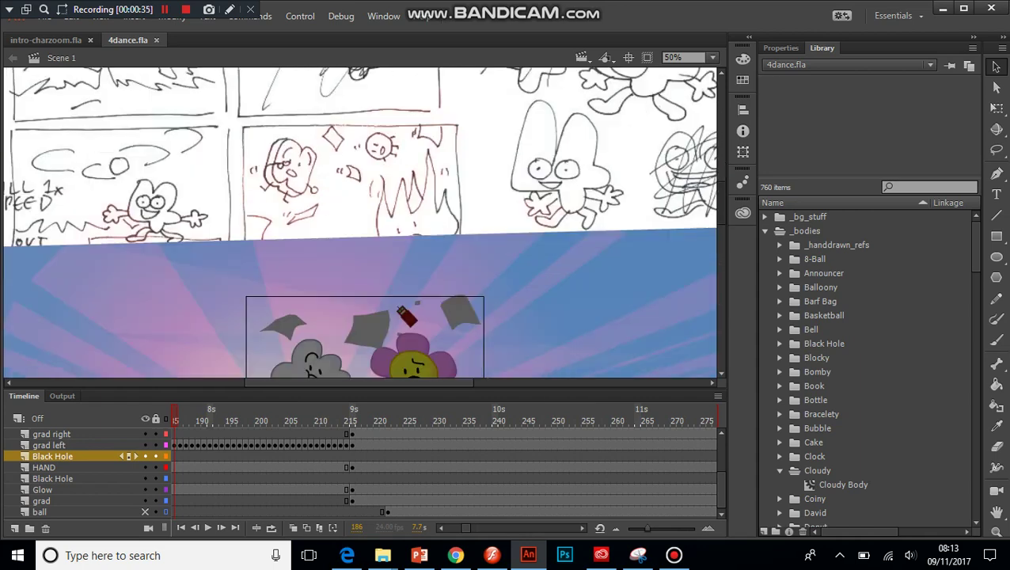
scroll(360, 221, "up", 7)
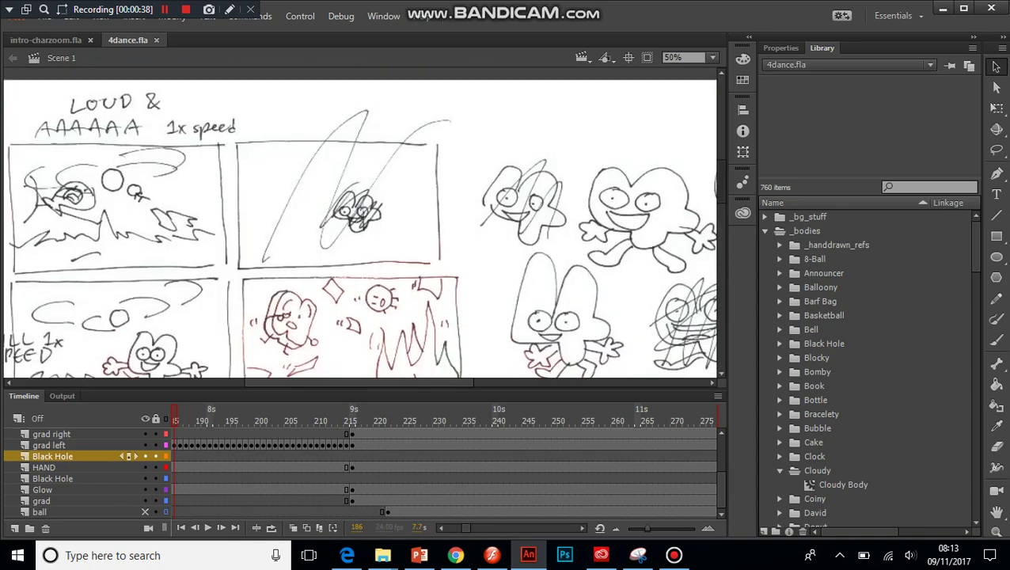
scroll(360, 230, "down", 1)
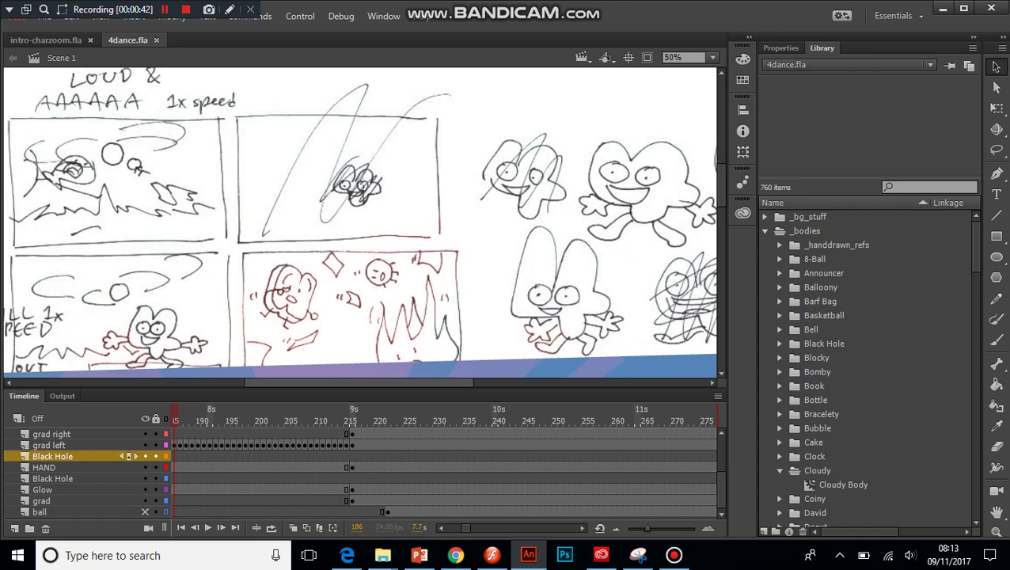
scroll(360, 222, "left", 8)
scroll(360, 222, "left", 3)
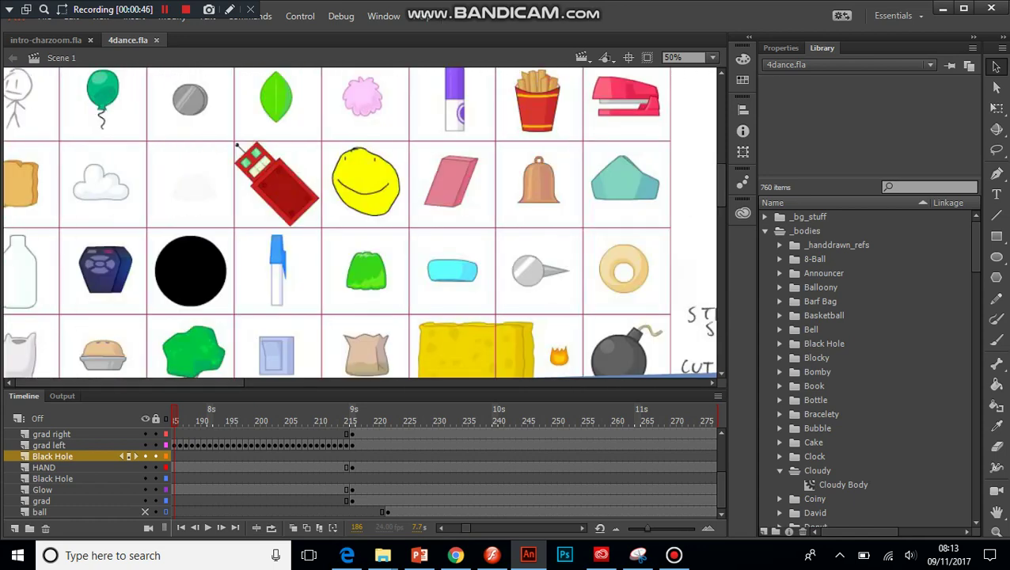
Step: Examine the character pose sketches beside the storyboard and play the rest of the animation from frame 186
left_click(43, 490)
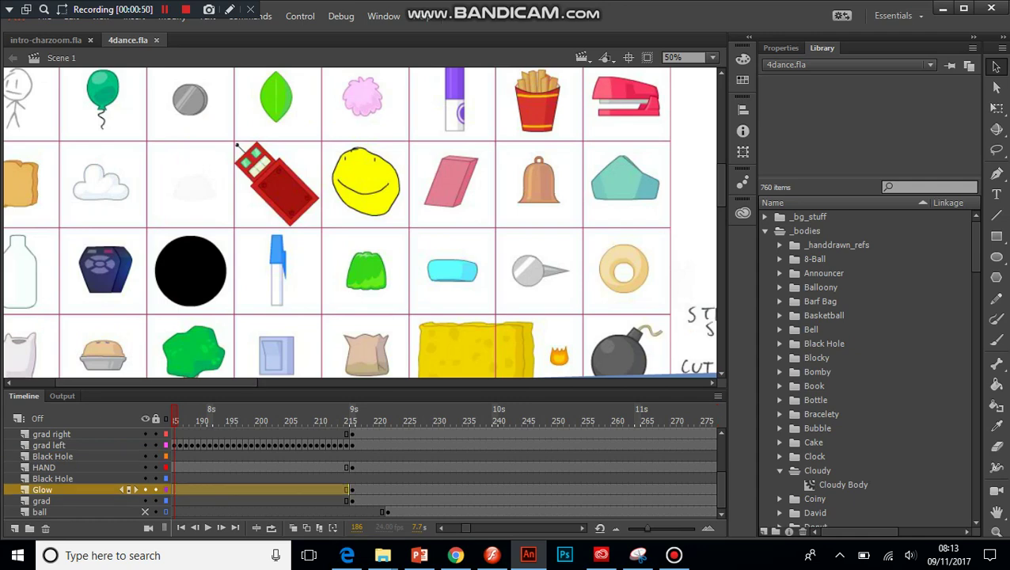
scroll(534, 322, "right", 10)
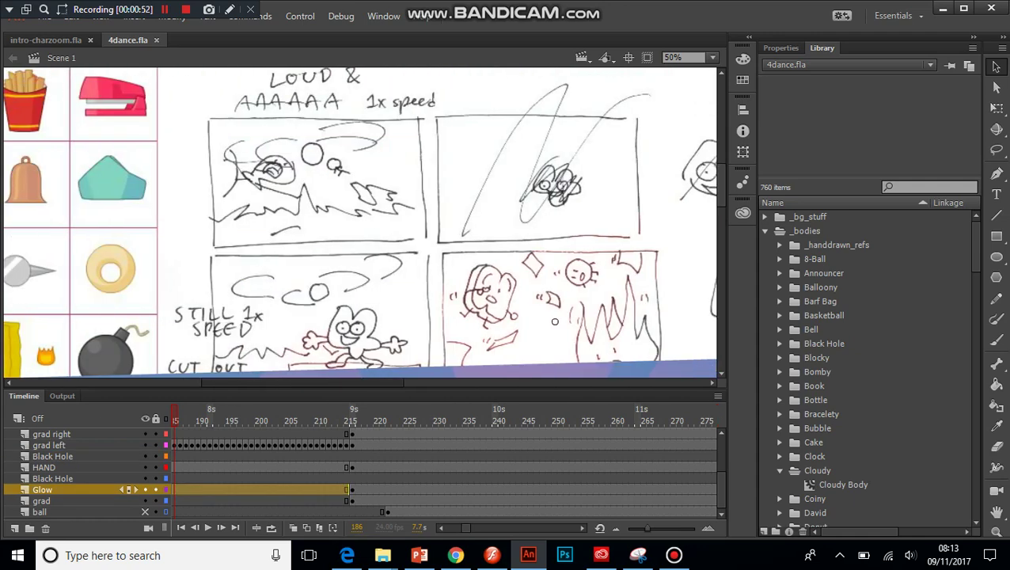
scroll(360, 221, "right", 8)
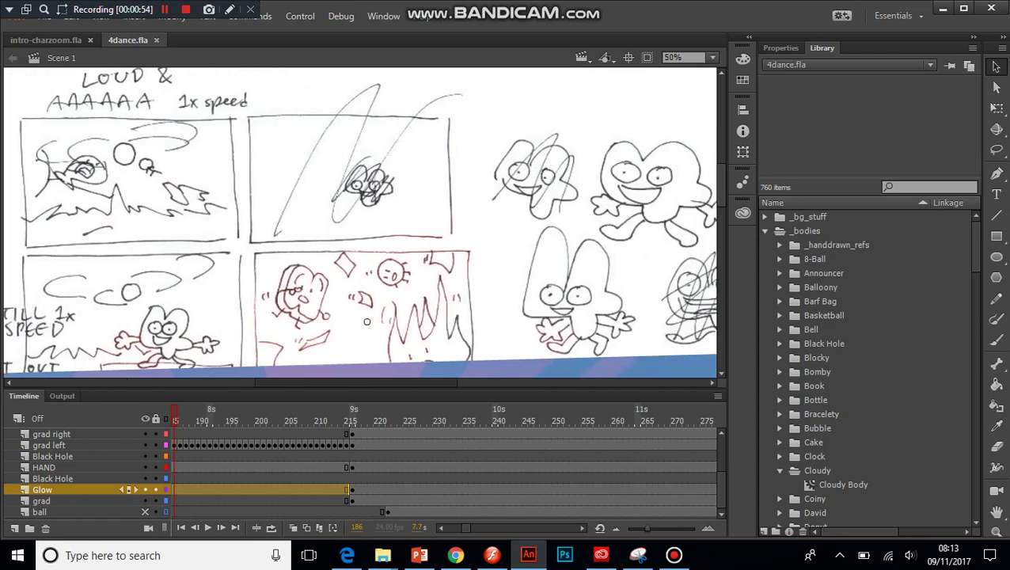
scroll(359, 222, "right", 1)
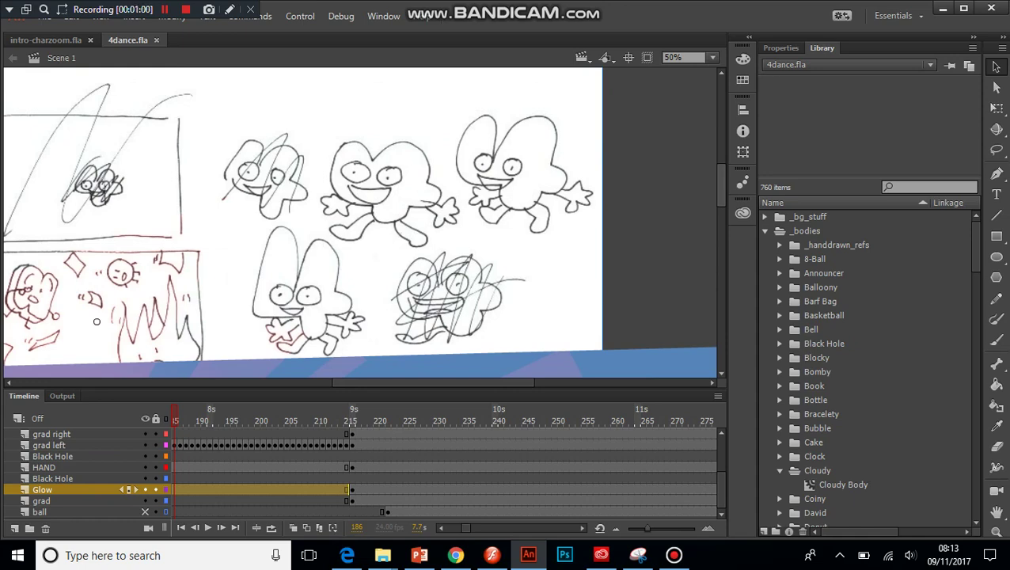
scroll(359, 222, "down", 9)
scroll(359, 222, "up", 4)
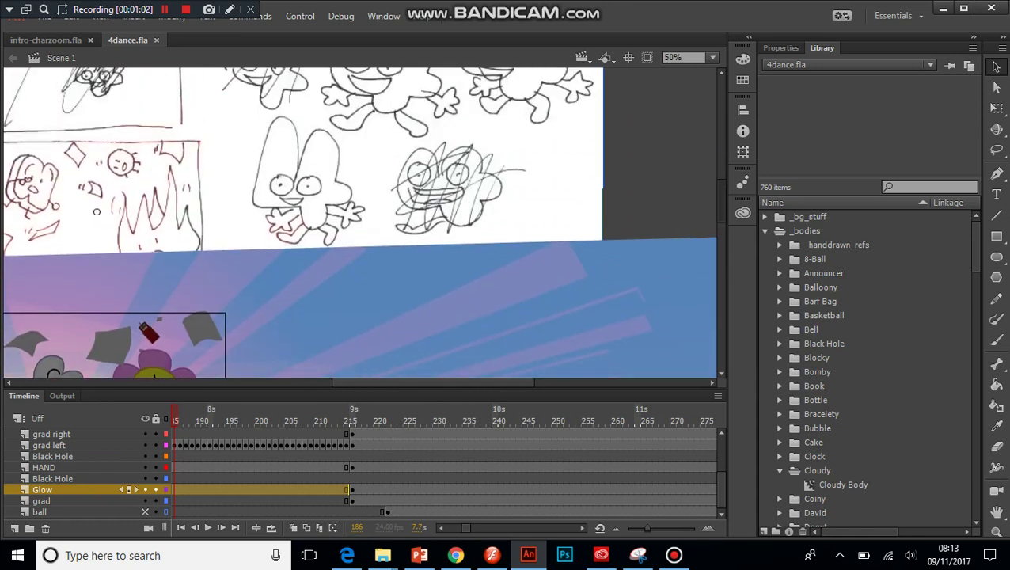
scroll(360, 221, "down", 5)
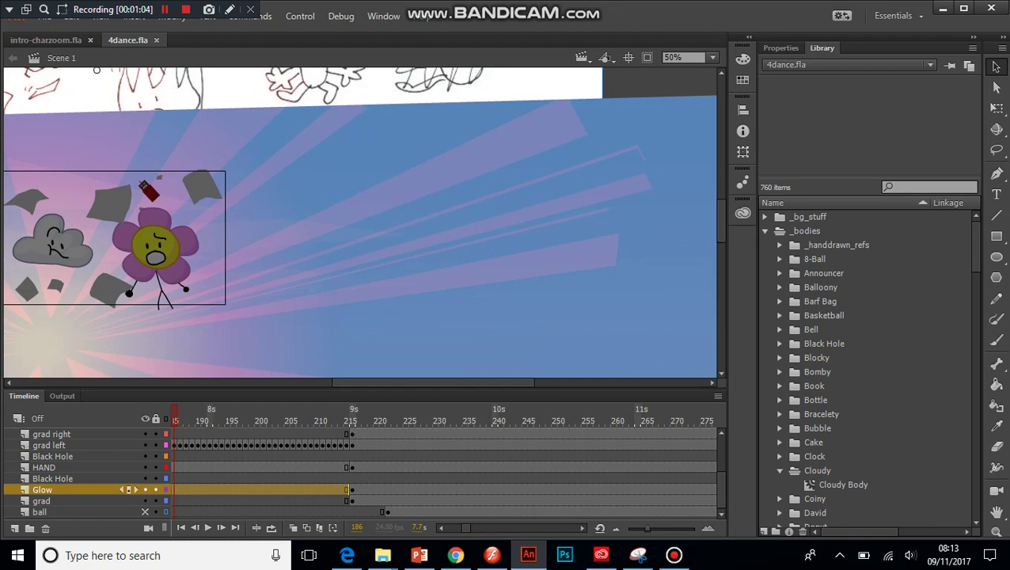
key("Return")
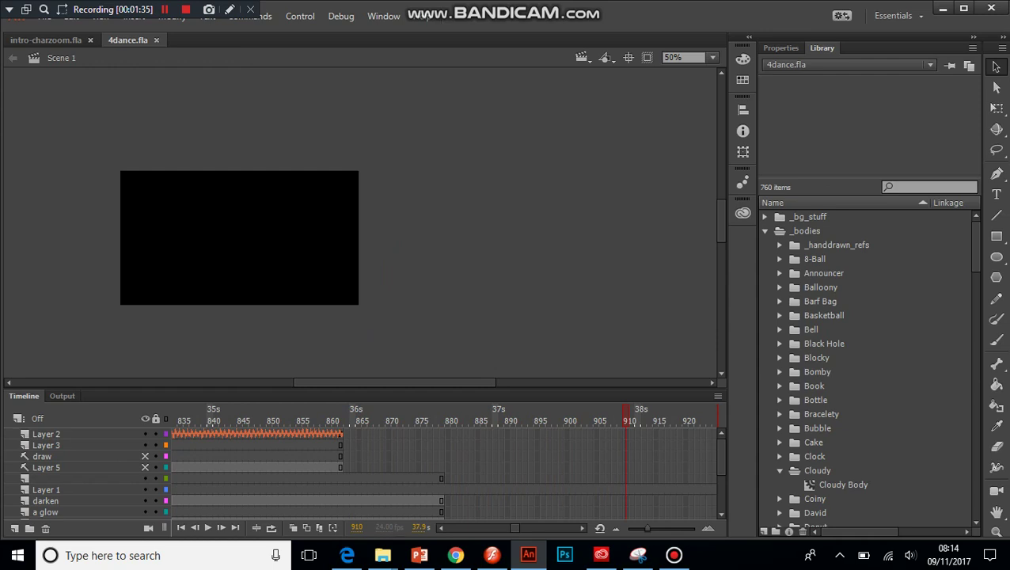
Step: Switch to the intro-charzoom.fla document and watch its animation at 50% stage magnification
left_click(46, 40)
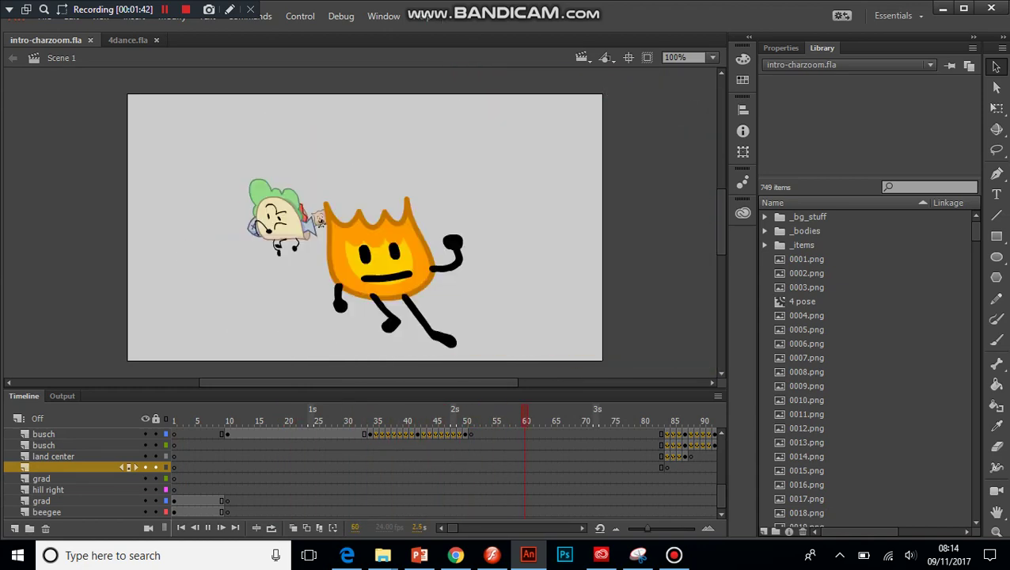
left_click(712, 58)
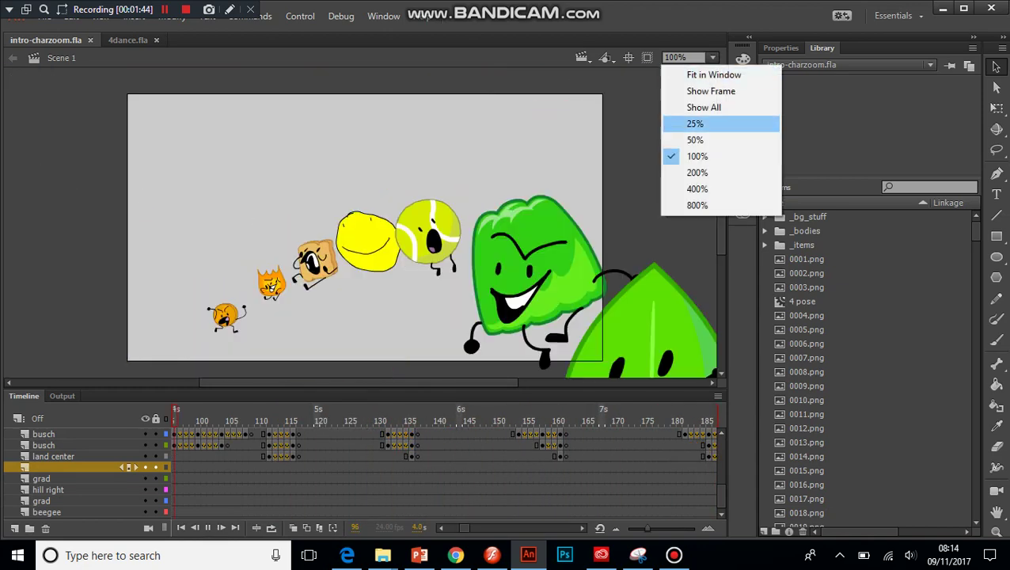
left_click(695, 139)
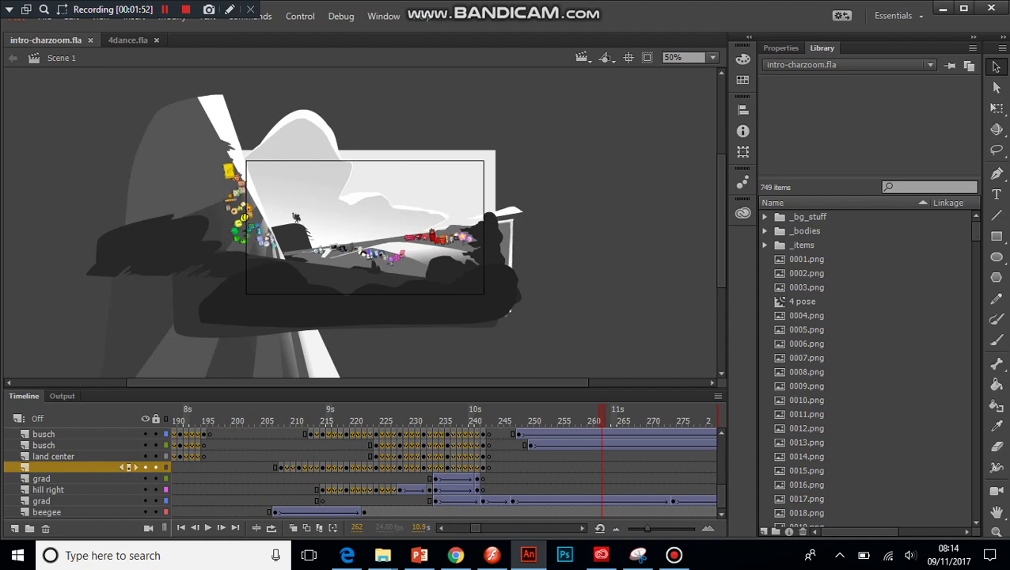
Step: Magnify the stage to 400% and examine the groups of characters across the grey landscape at frame 262
left_click(693, 57)
left_click(689, 187)
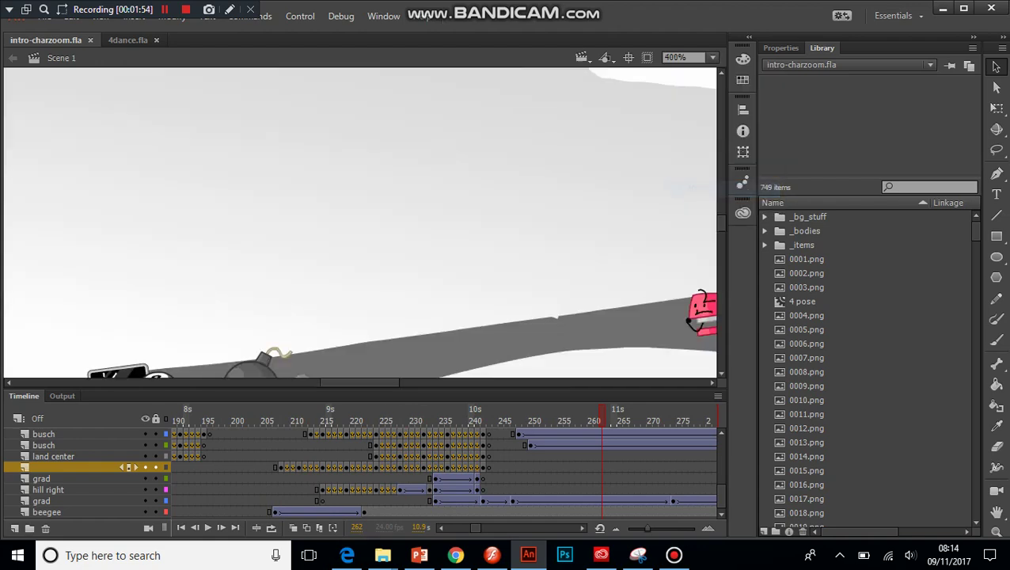
scroll(360, 221, "down", 5)
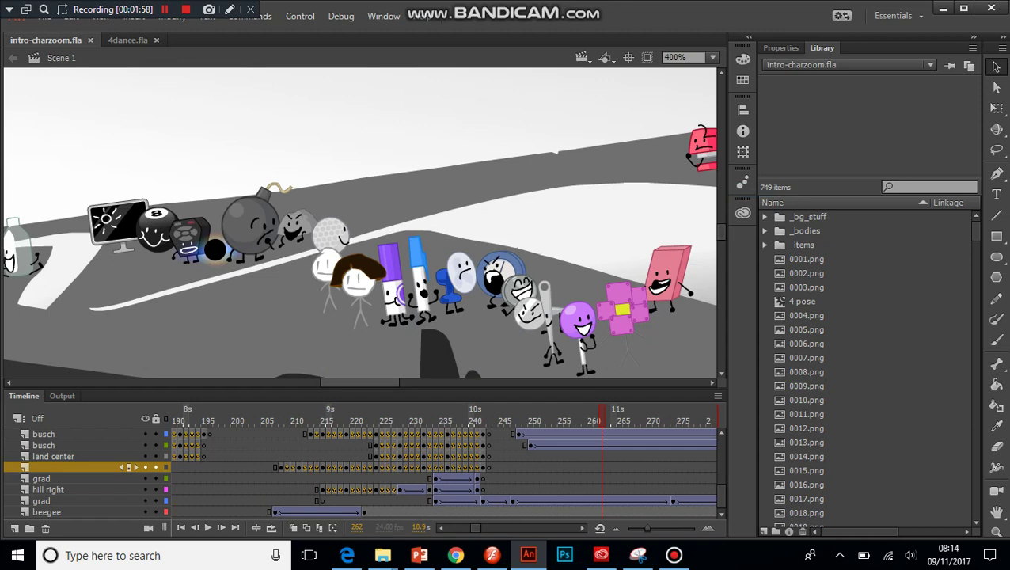
mouse_move(359, 383)
left_mouse_down()
mouse_move(386, 383)
mouse_move(352, 383)
left_mouse_up()
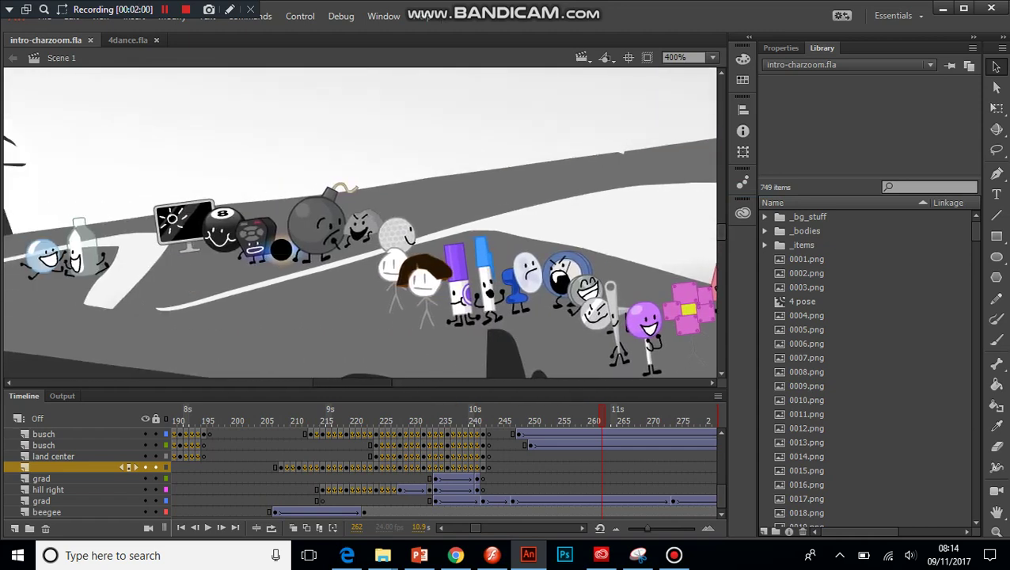
scroll(360, 222, "left", 10)
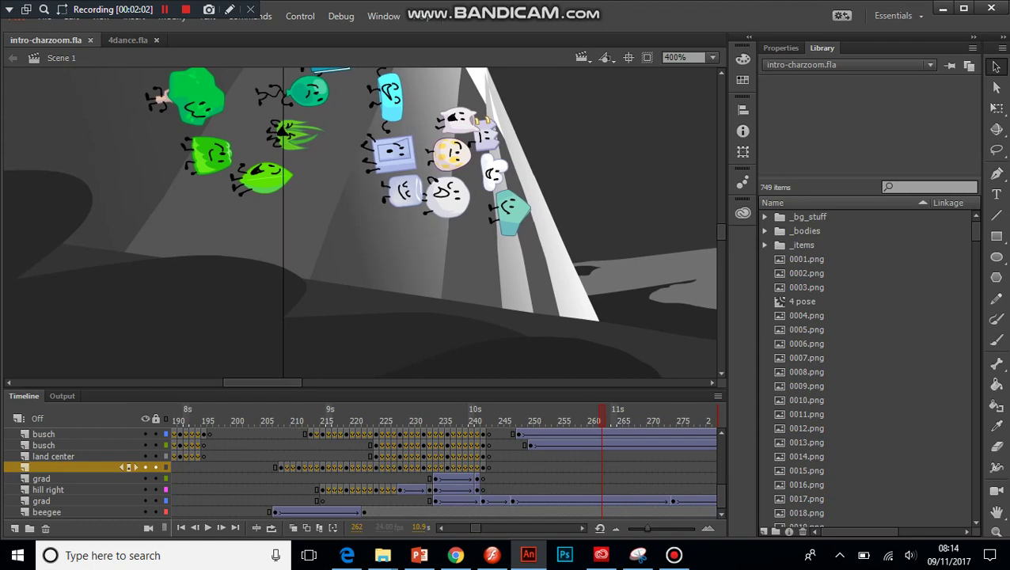
scroll(360, 221, "up", 10)
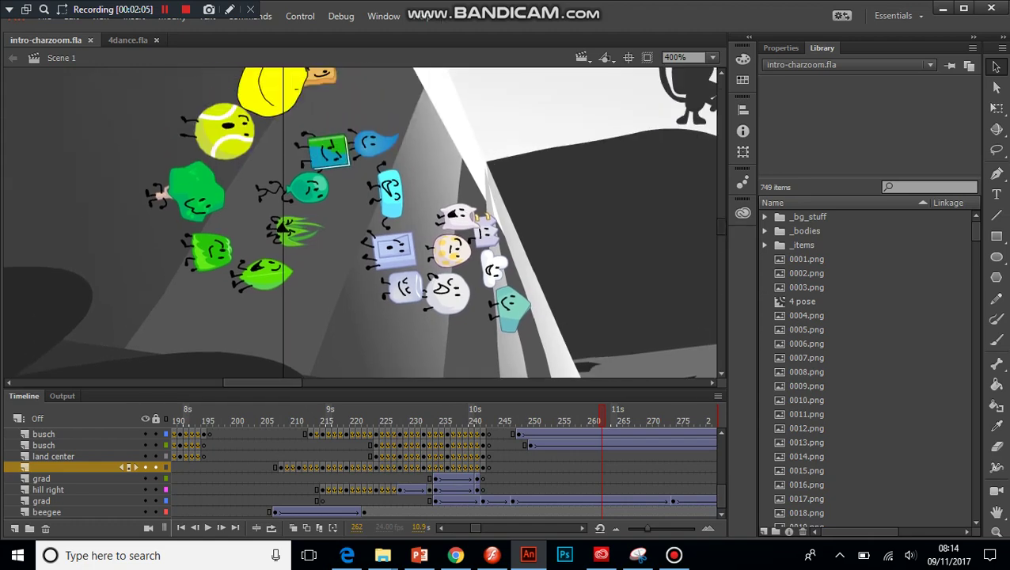
scroll(360, 221, "up", 10)
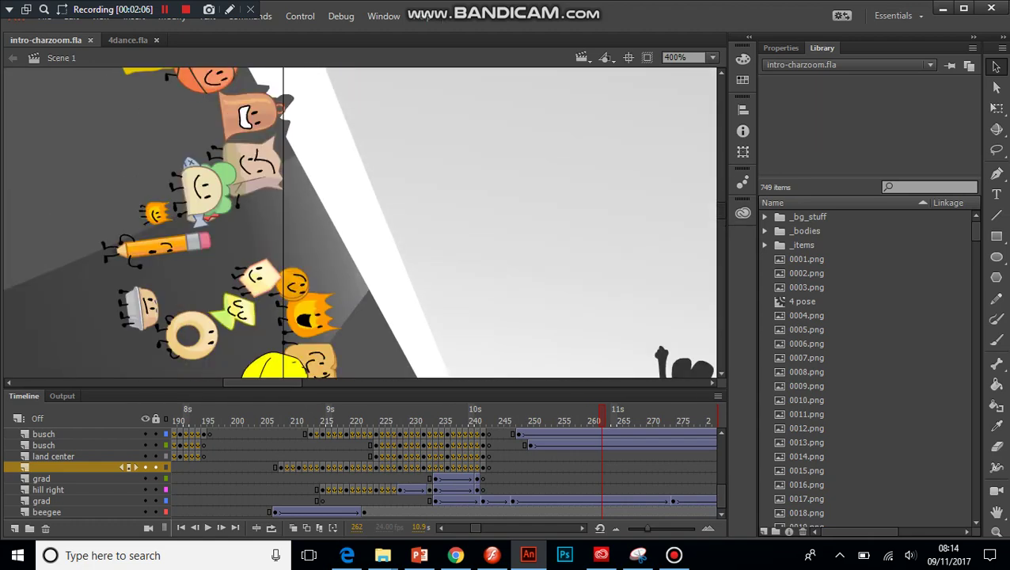
scroll(360, 221, "down", 7)
scroll(360, 222, "down", 10)
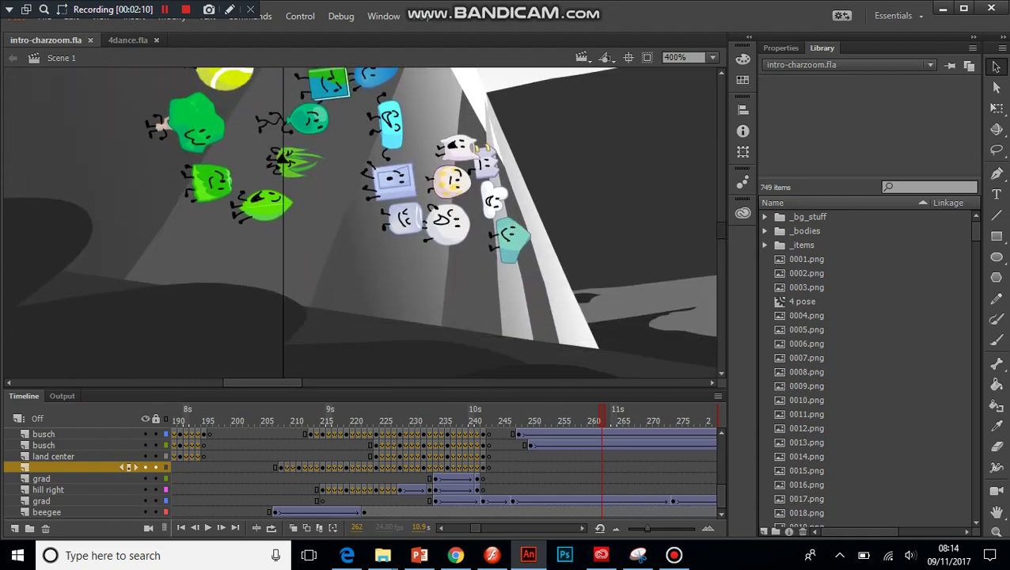
scroll(360, 221, "right", 15)
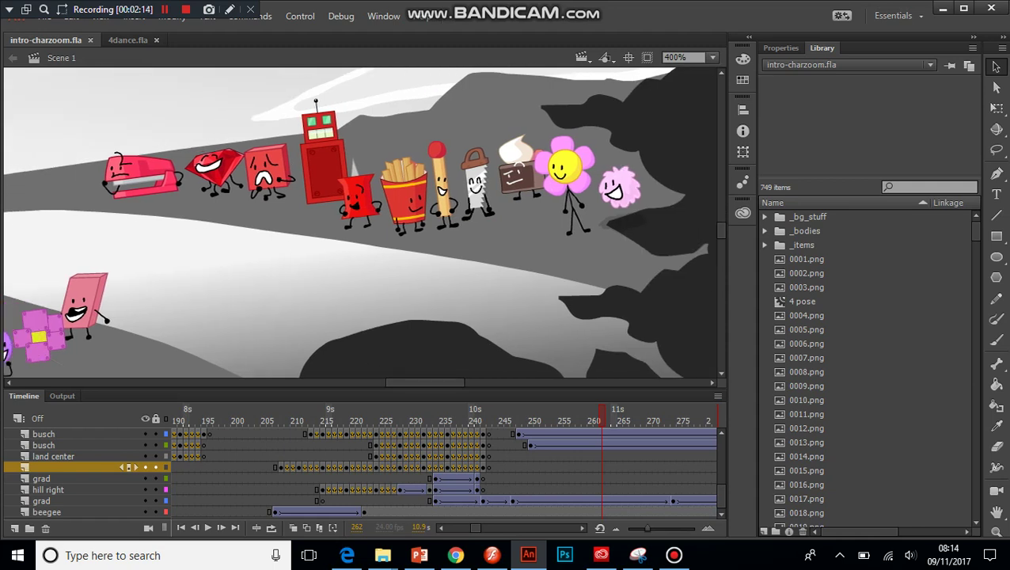
Step: Return the stage magnification of intro-charzoom.fla to 100%
left_click(711, 57)
left_click(679, 155)
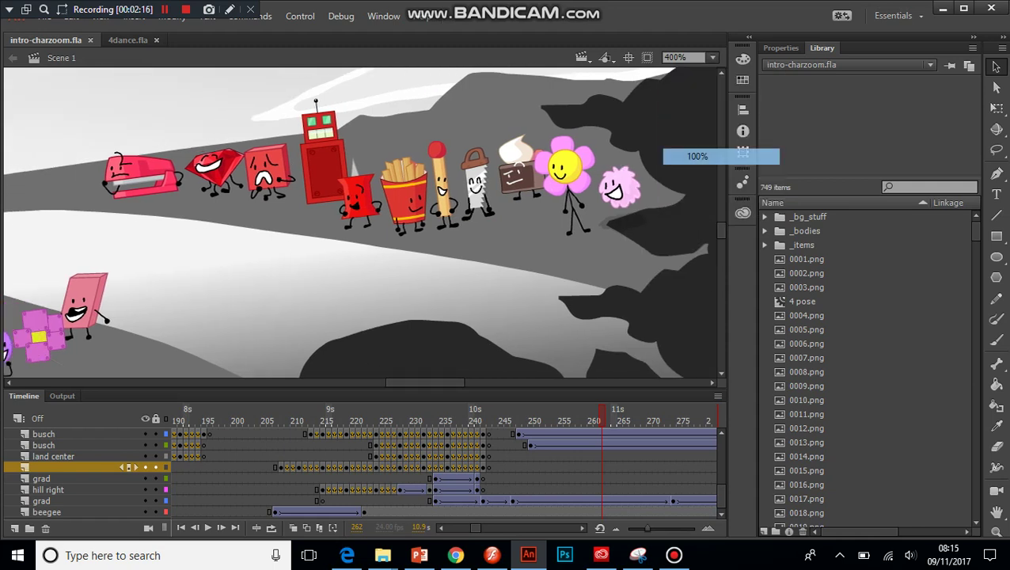
scroll(361, 221, "left", 5)
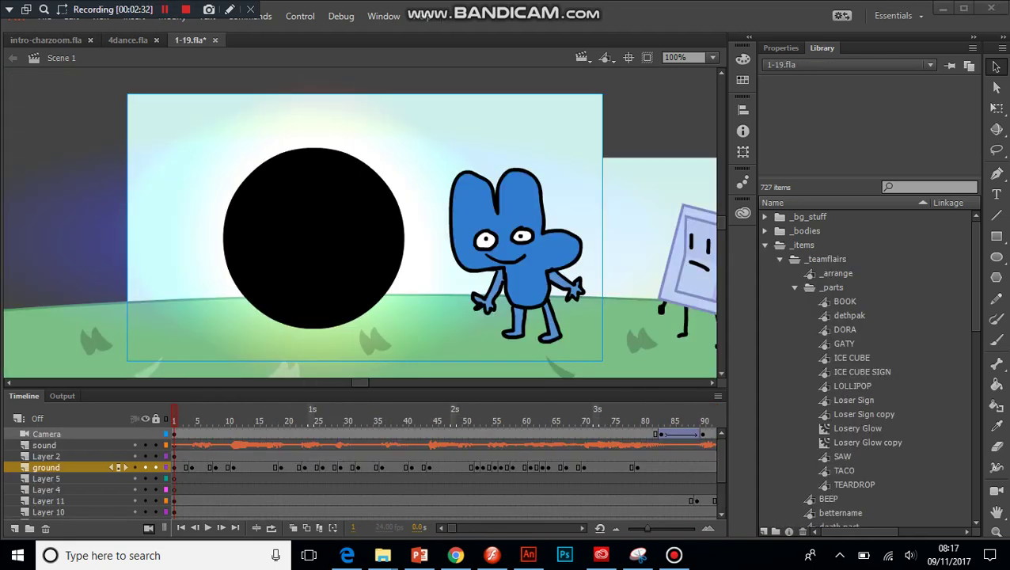
Step: Play the 1-19.fla animation from frame 1 and set the stage magnification to 50%
left_click(523, 265)
key("Return")
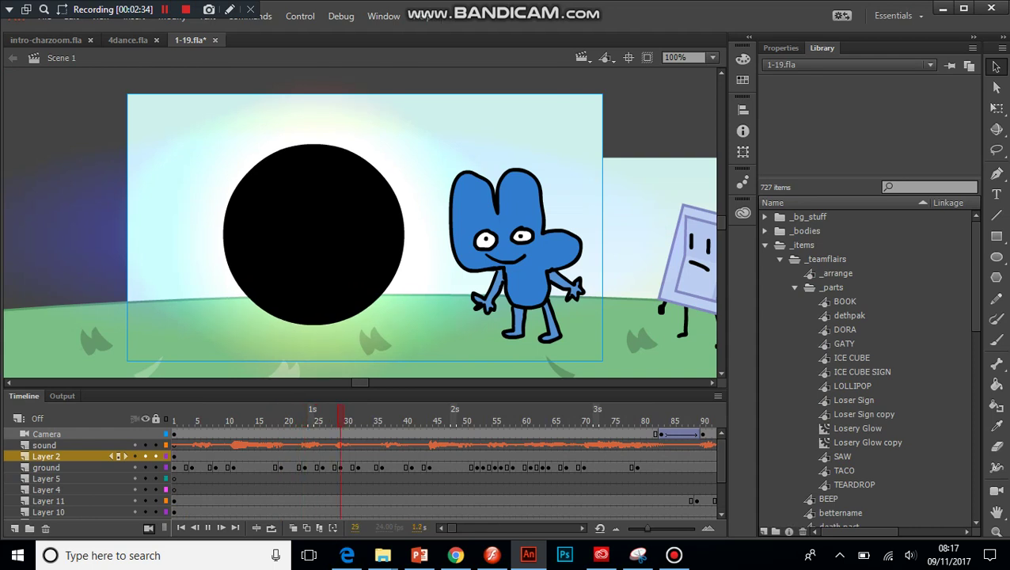
left_click(713, 57)
left_click(687, 142)
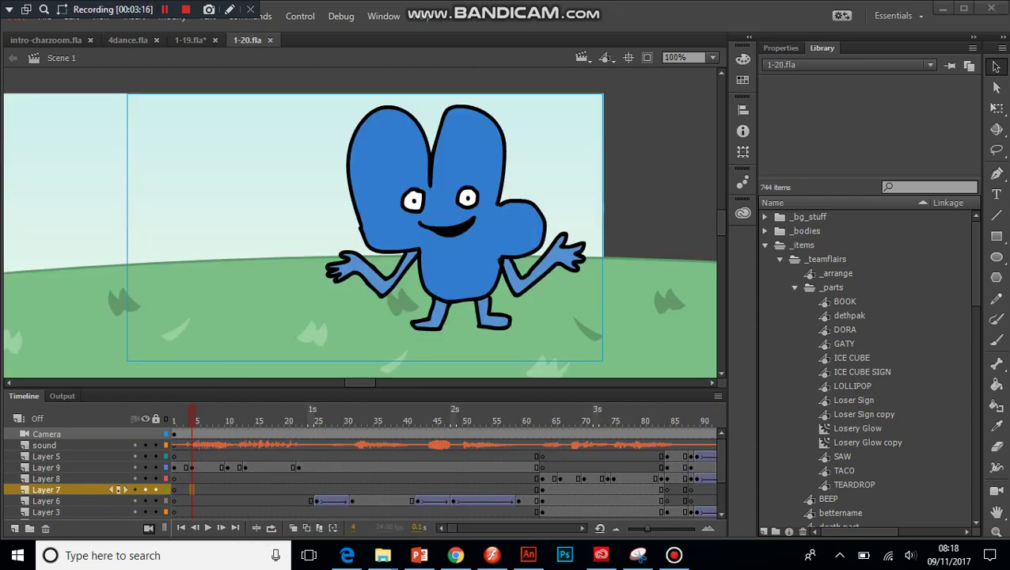
Step: Return the playhead to frame 1 in 1-20.fla and play the animation
left_click(175, 420)
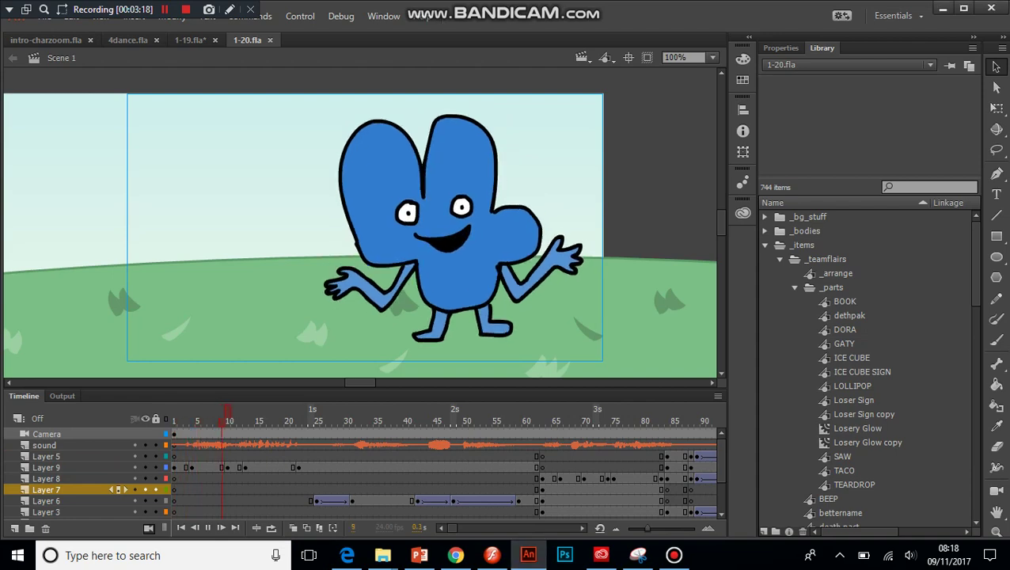
Step: Set the stage magnification of 1-20.fla to 50% during playback and watch the off-stage artwork through to the final frame
left_click(713, 57)
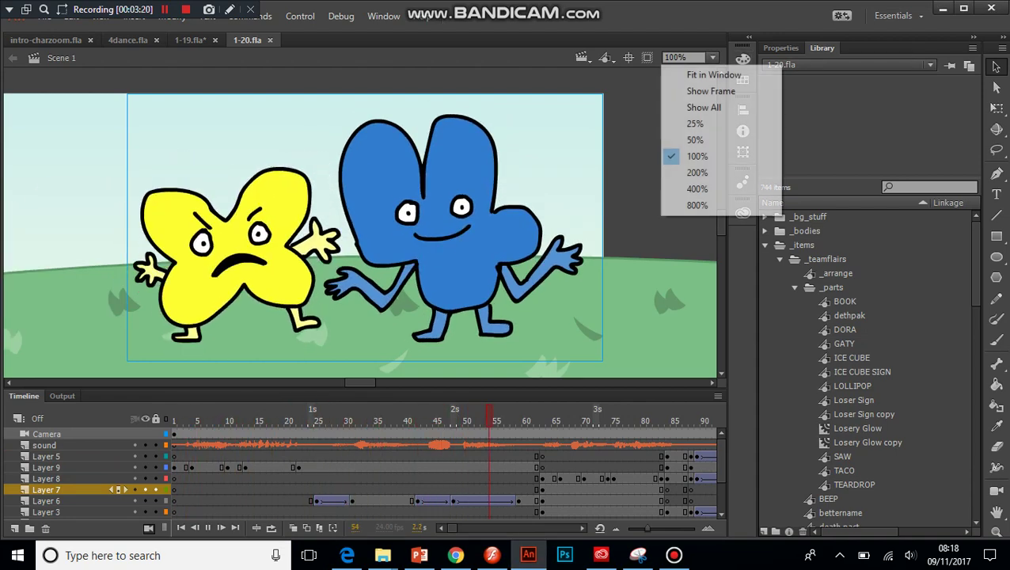
left_click(695, 139)
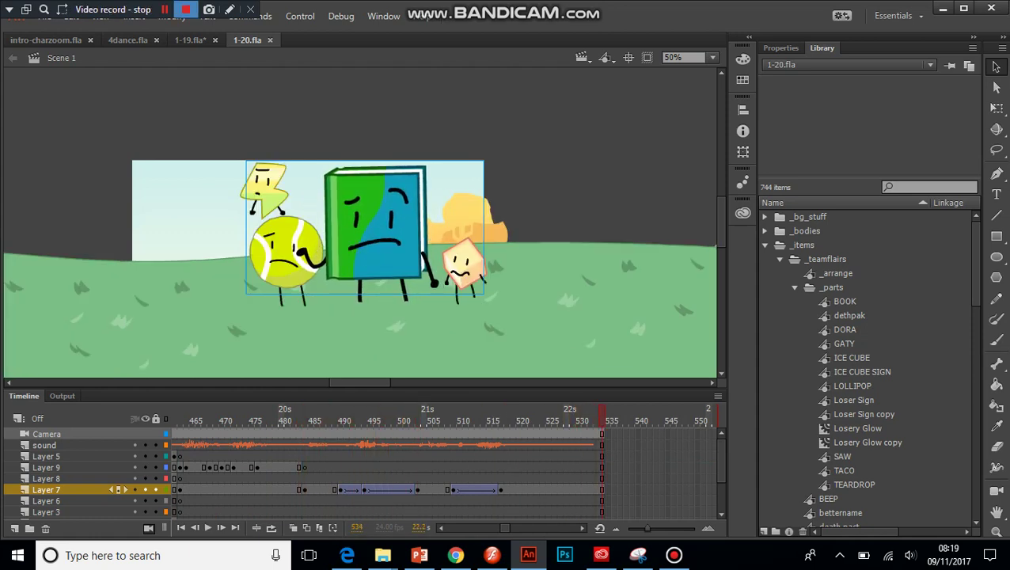
left_click(164, 9)
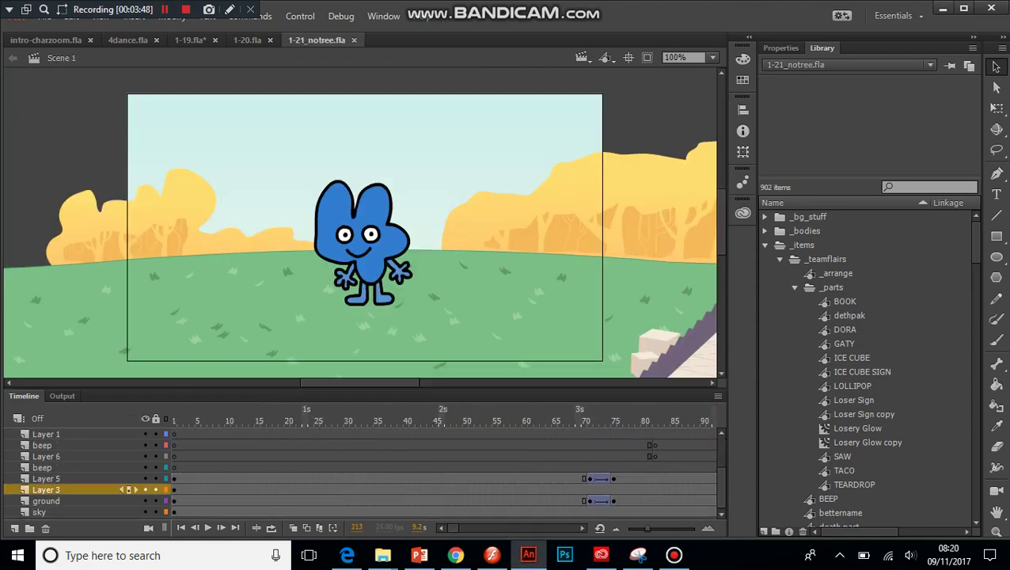
Step: Play the 1-21_notree.fla animation from near its beginning and set the stage magnification to 50%
left_click(186, 434)
key("Return")
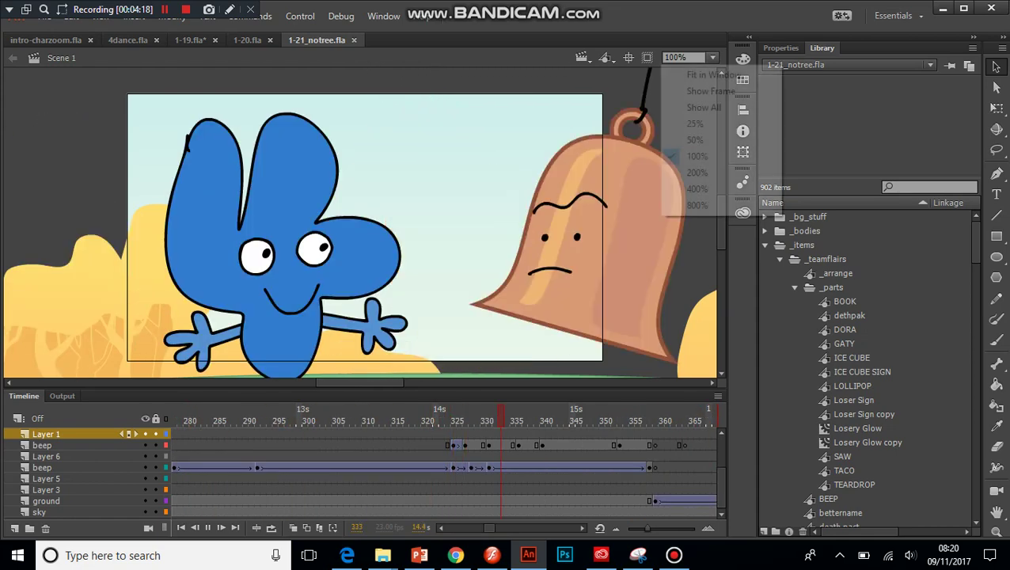
left_click(695, 139)
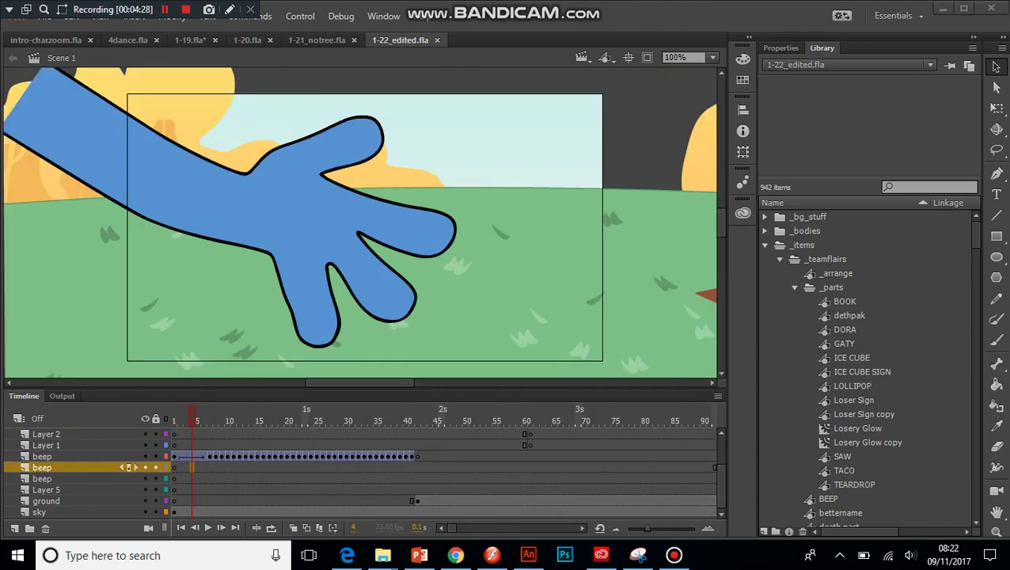
Step: Play the 1-22_edited.fla animation from frame 6 and set the stage magnification to 50%
left_click(203, 478)
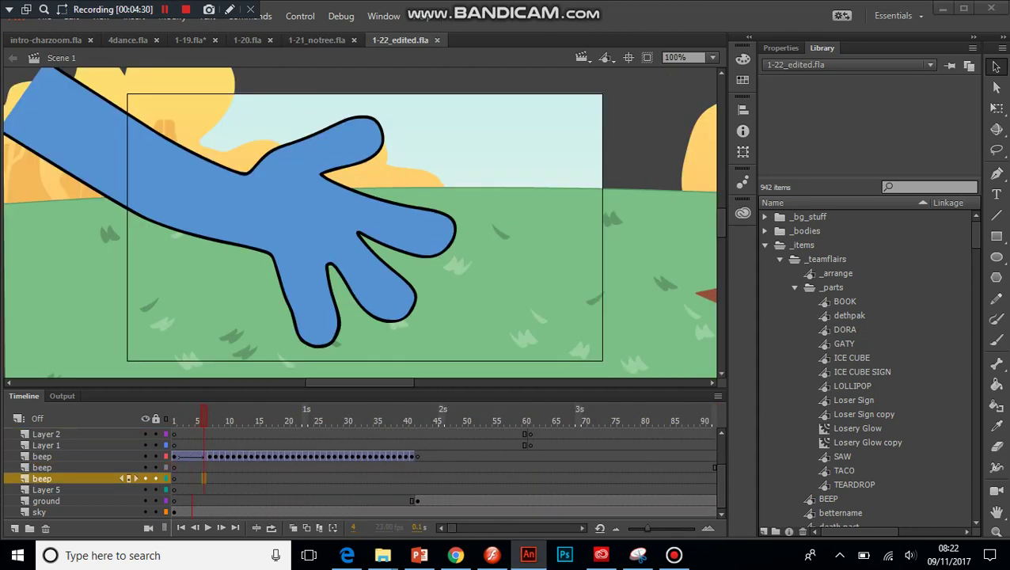
key("Return")
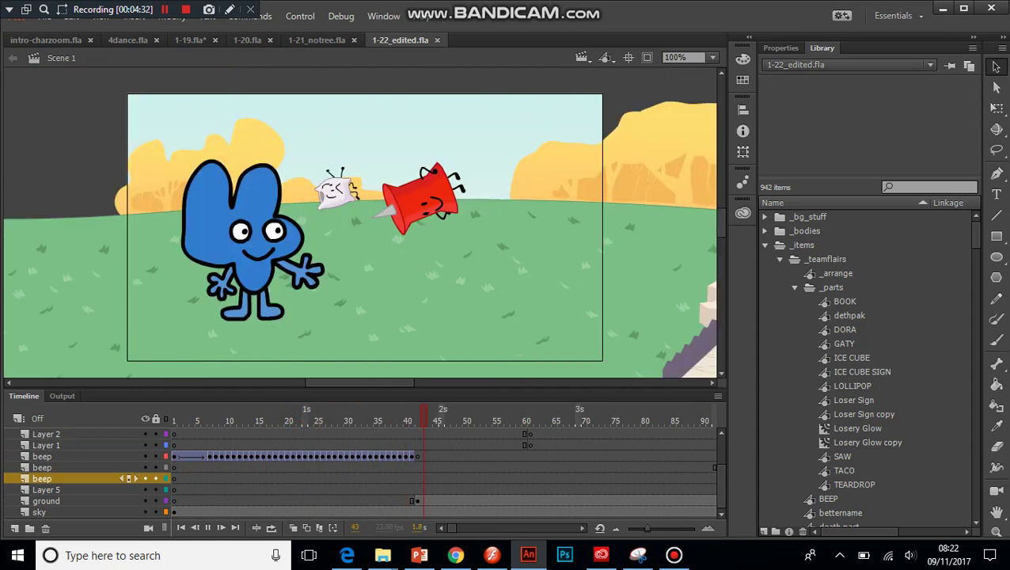
left_click(713, 58)
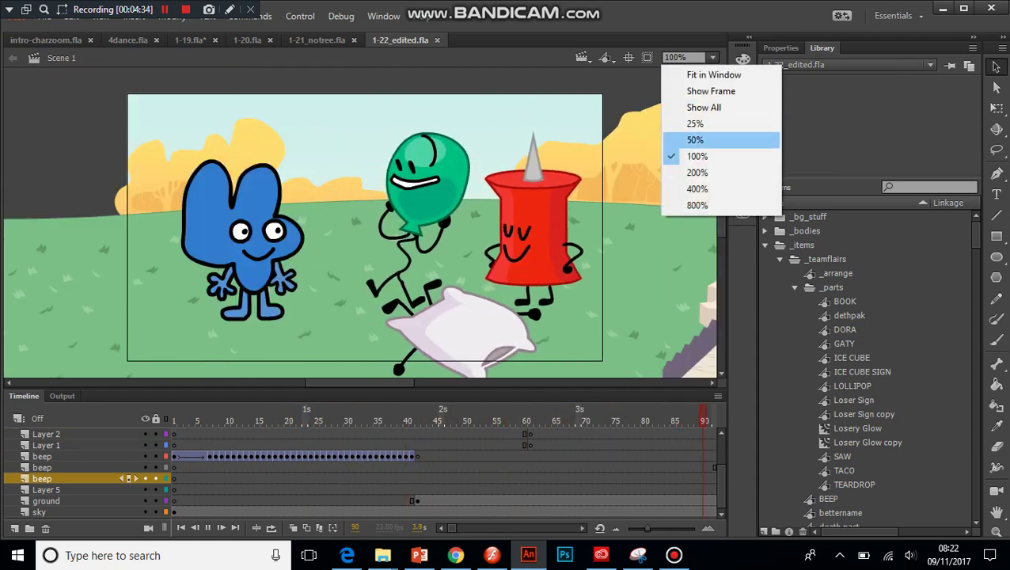
left_click(695, 140)
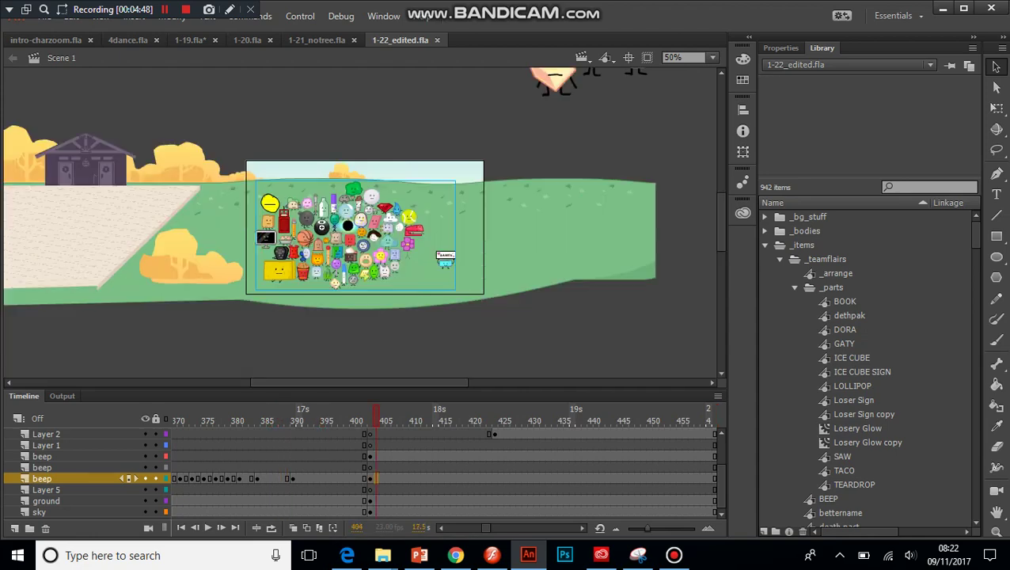
Step: Open the starers symbol from the off-stage character crowd and set the stage view to Show All
key("Escape")
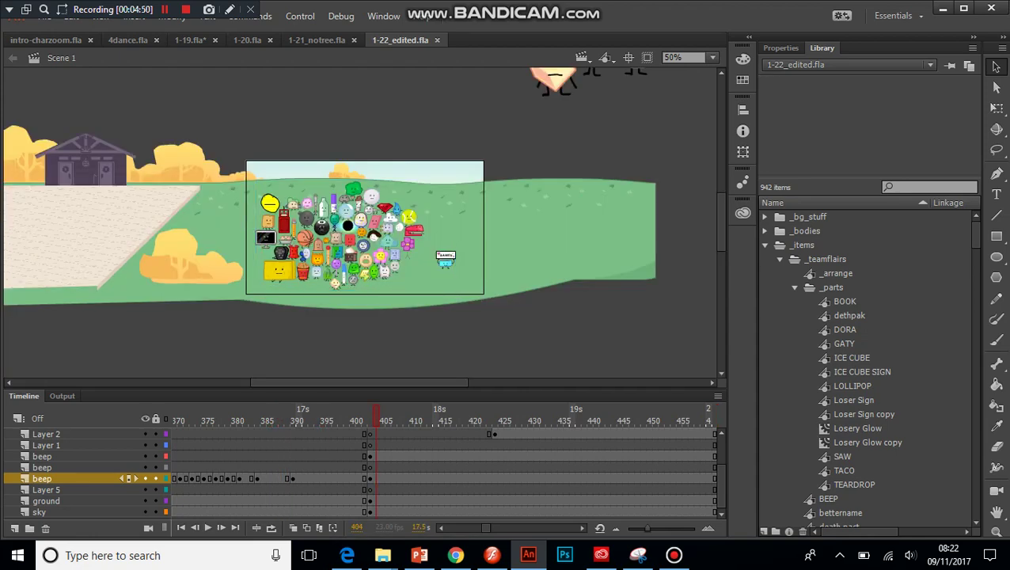
scroll(361, 222, "up", 10)
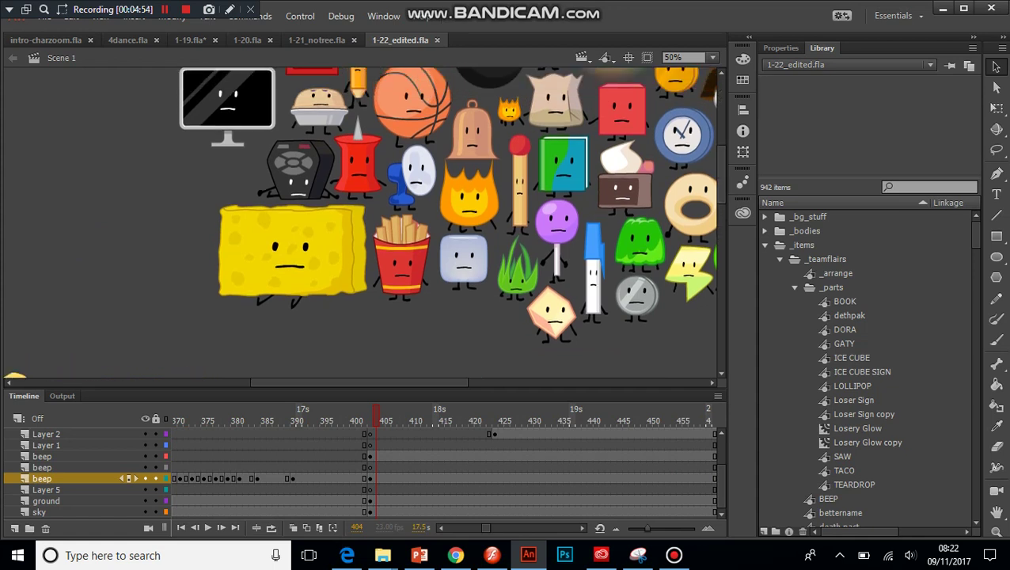
left_click(467, 198)
double_click(467, 198)
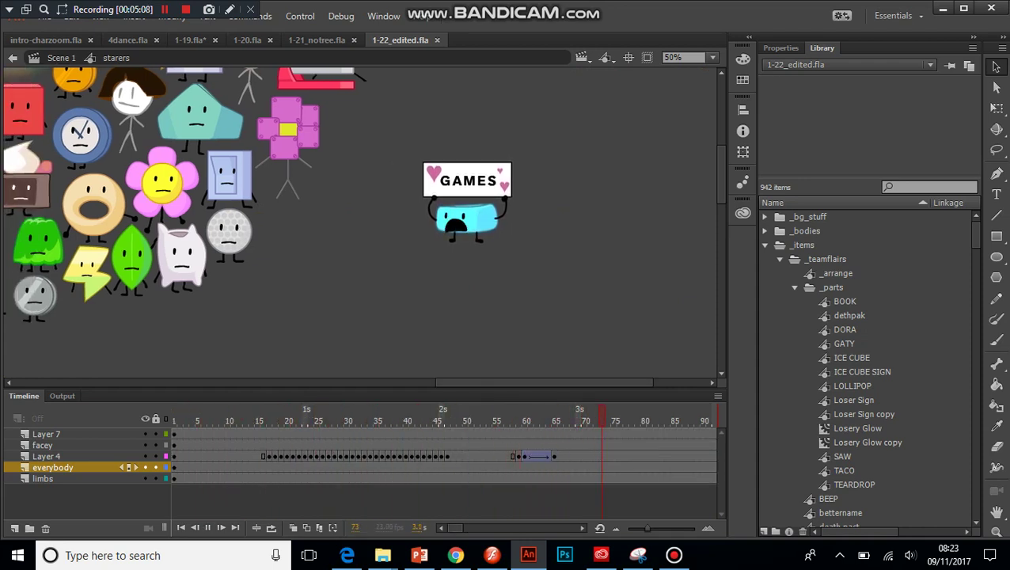
left_click(712, 57)
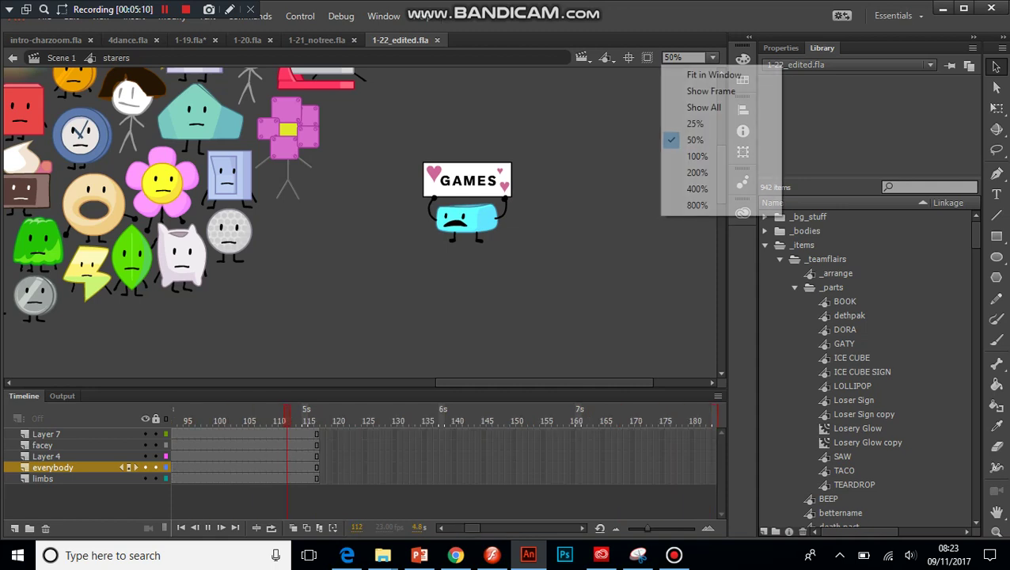
left_click(703, 107)
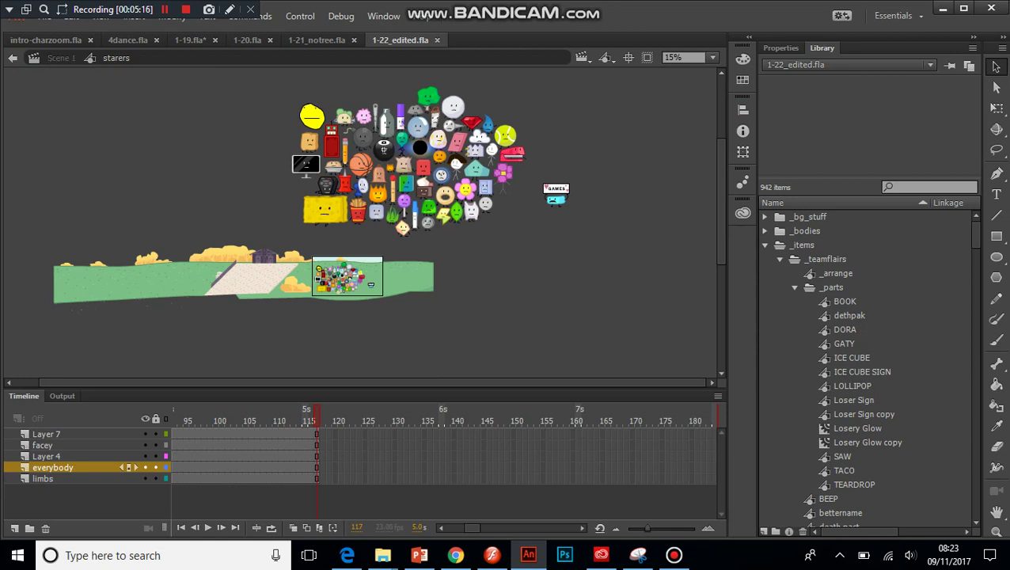
Step: Return to Scene 1, continue playback from frame 404 and set the stage magnification to 100% to view the crowd
left_click(61, 58)
key("ctrl+e")
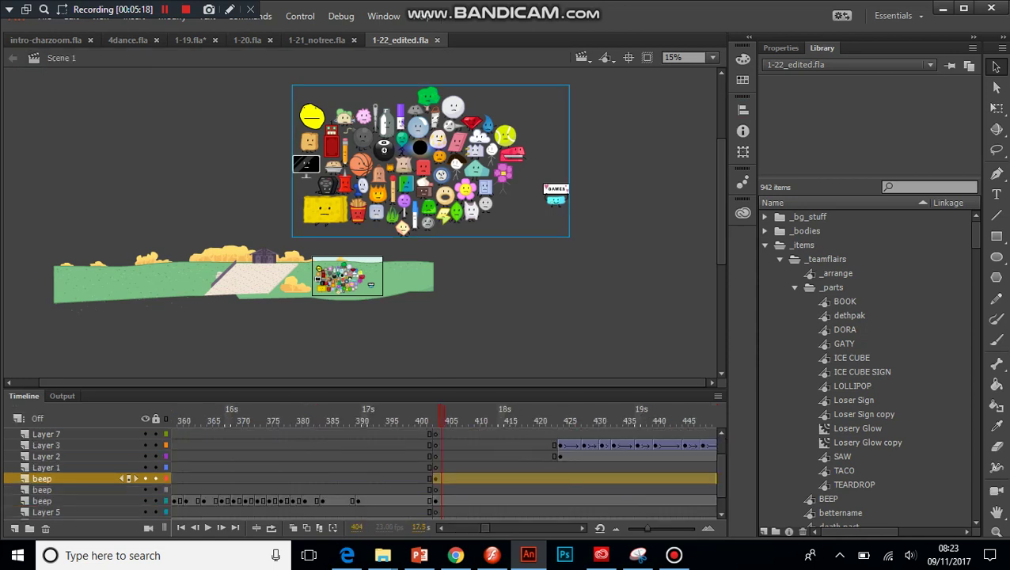
key("Return")
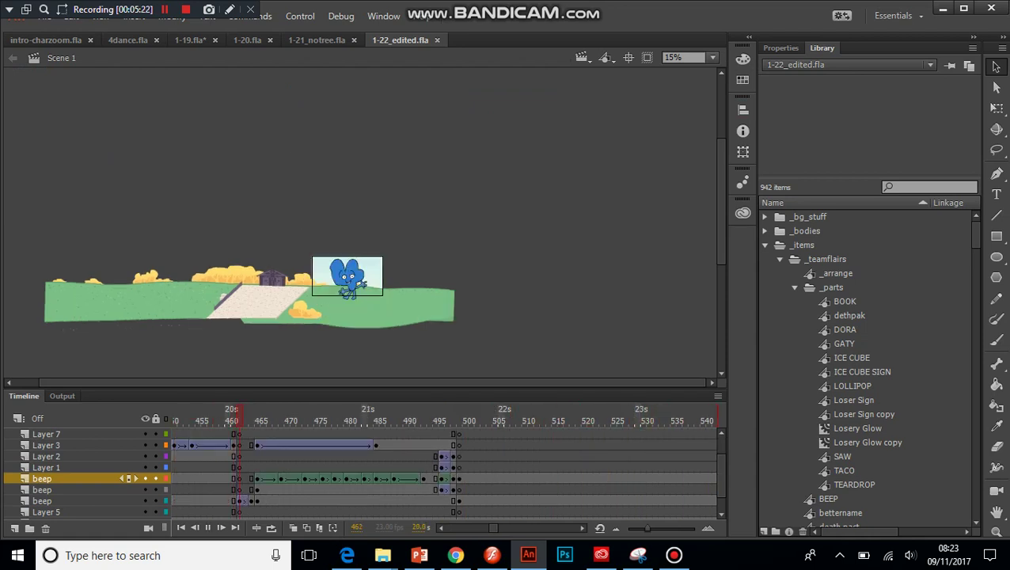
left_click(689, 57)
left_click(697, 156)
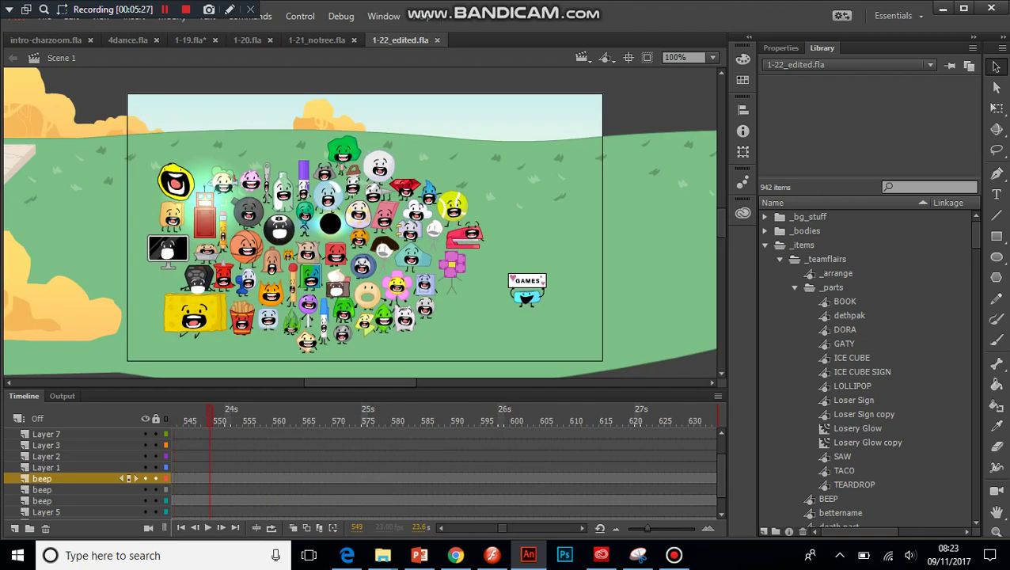
left_click(42, 501)
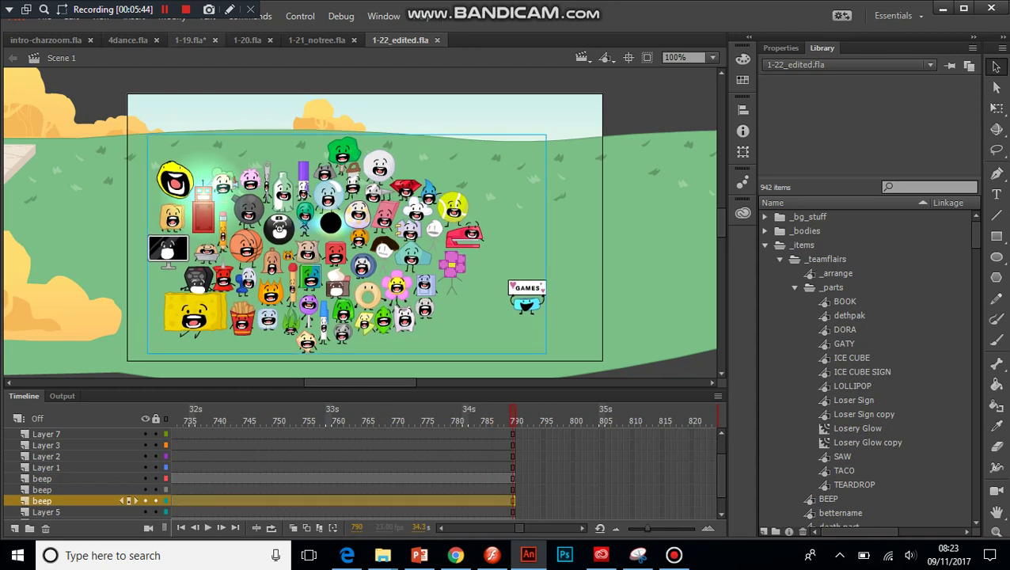
key("shift+F12")
key("shift+F12")
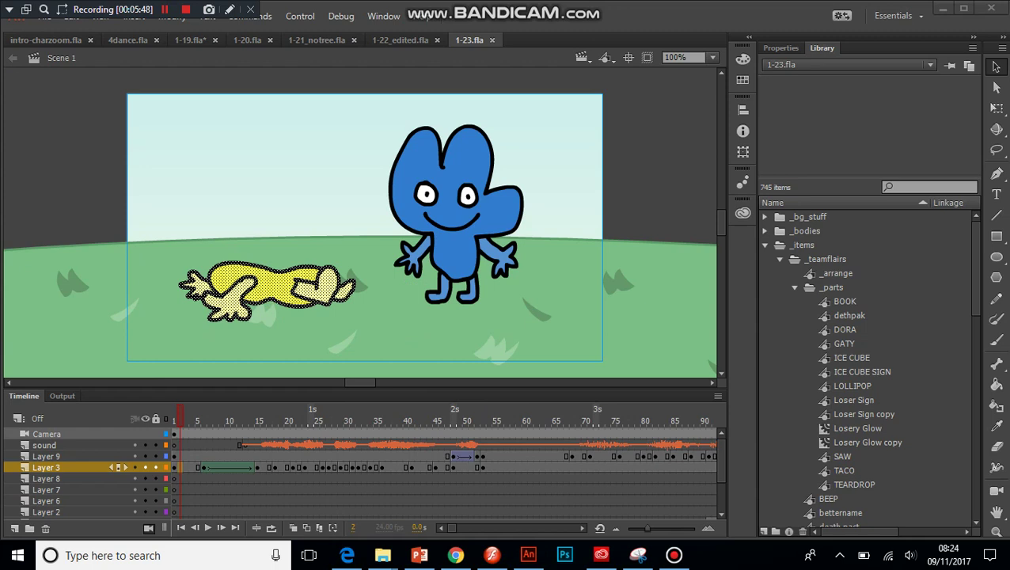
Step: Play the 1-23.fla animation from near its beginning and set the stage magnification to 50%
key("Return")
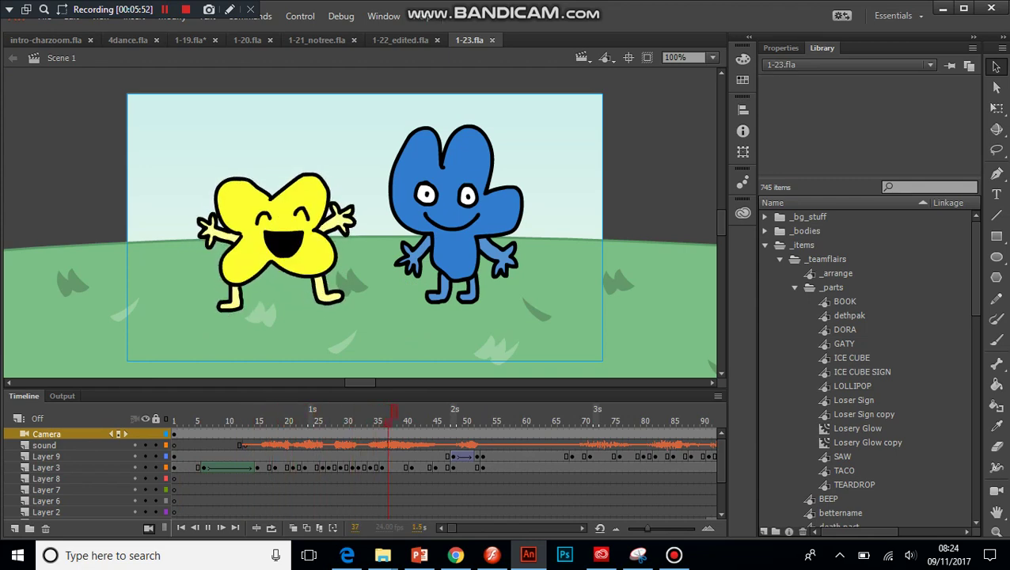
key("Return")
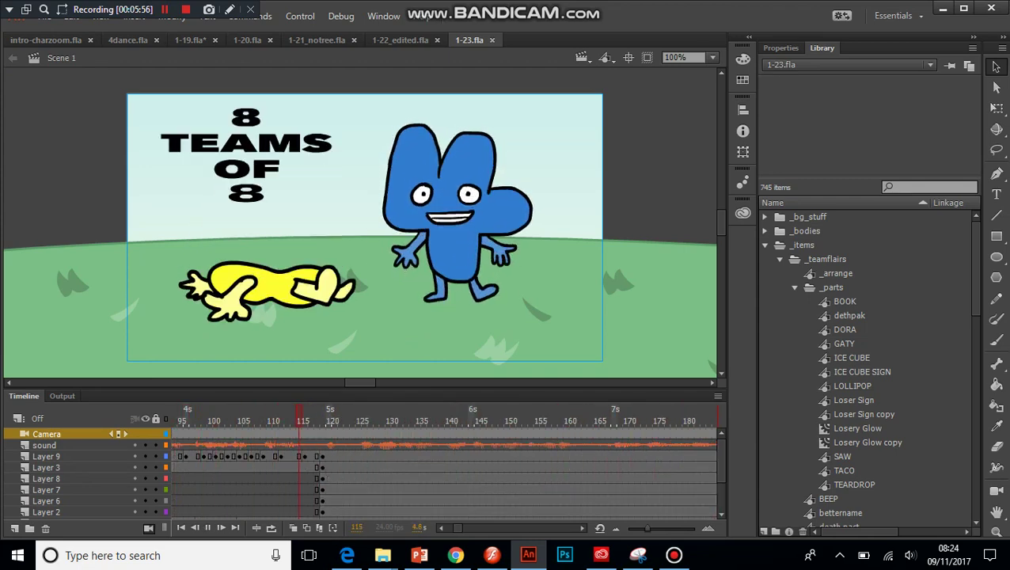
left_click(712, 57)
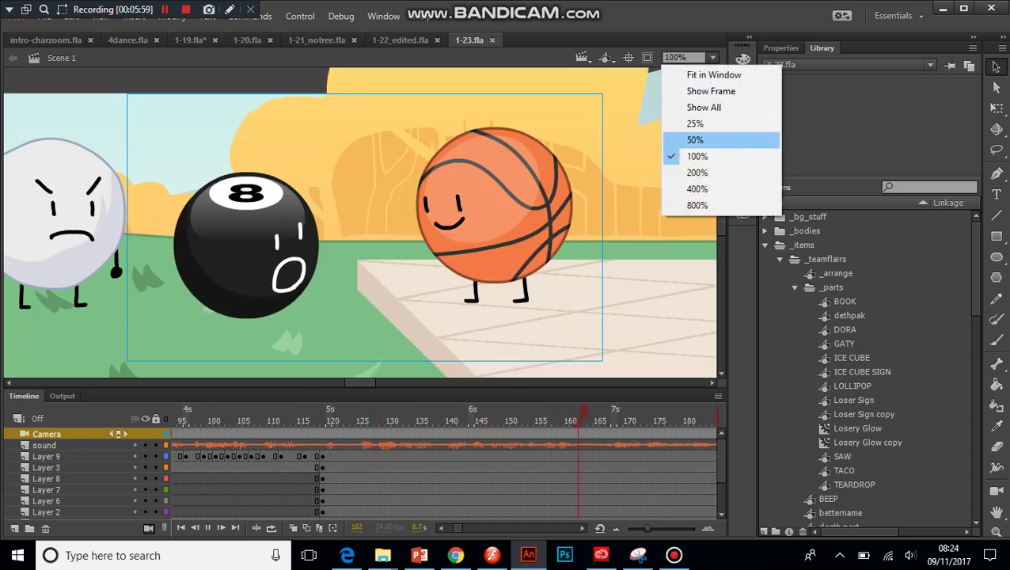
left_click(696, 139)
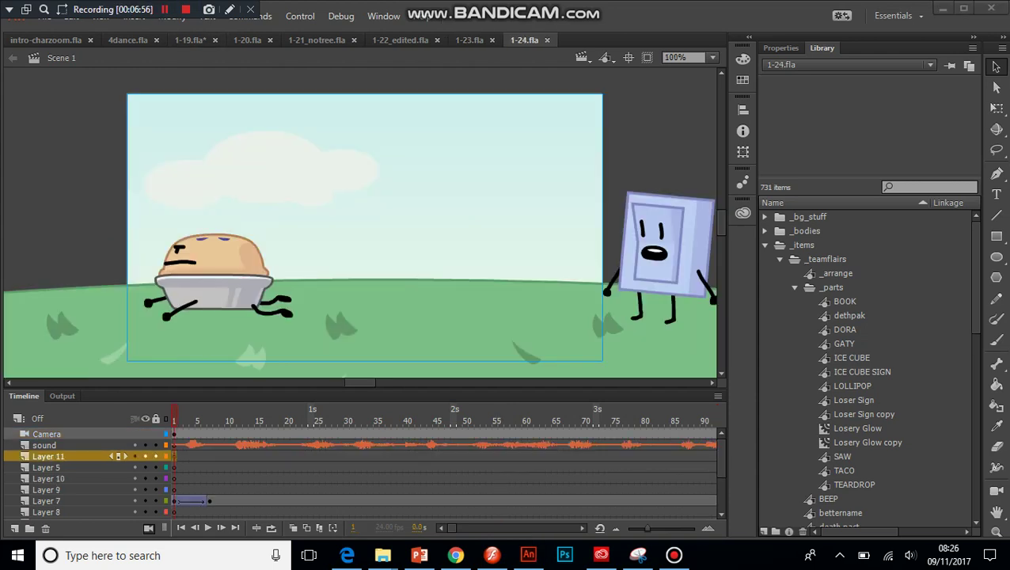
Step: Play the 1-24.fla animation from frame 1 and set the stage magnification to 50% to view the off-stage characters
key("Return")
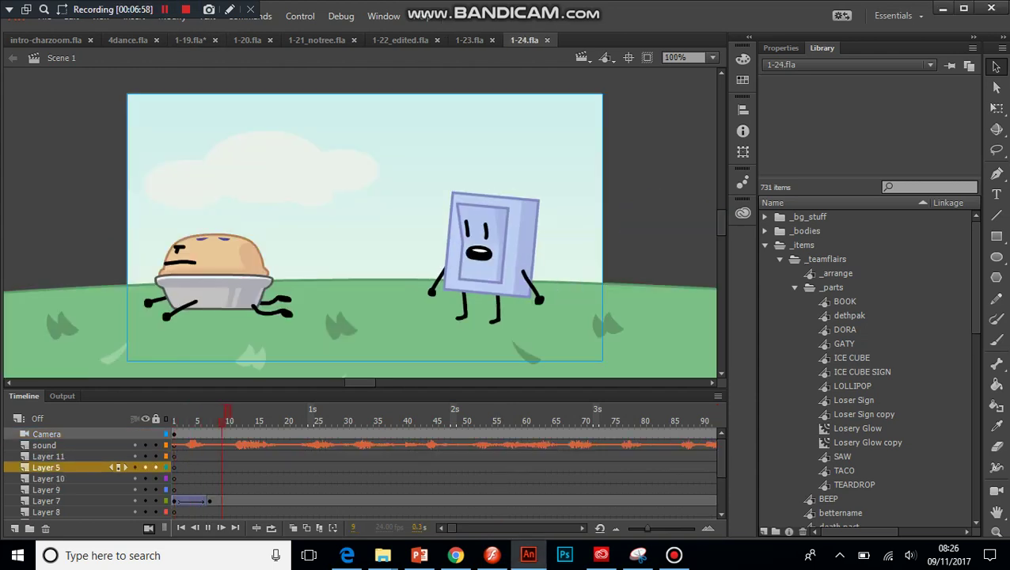
left_click(712, 57)
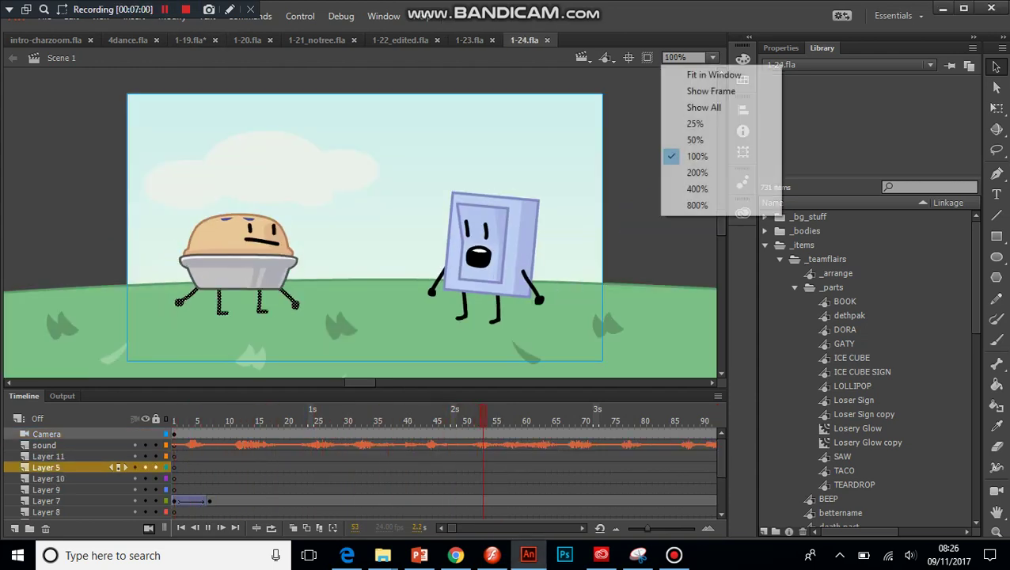
left_click(695, 140)
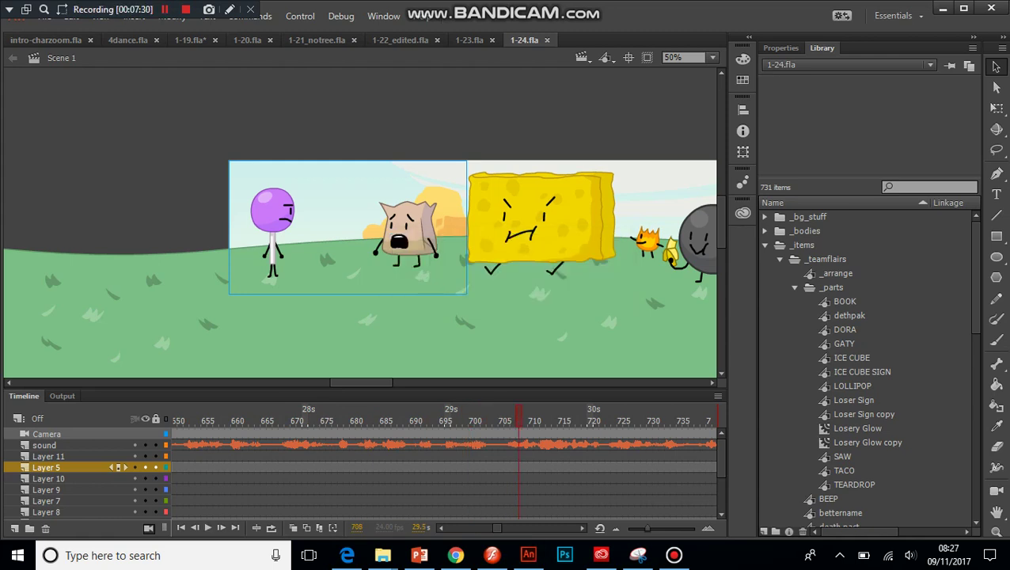
left_click(472, 479)
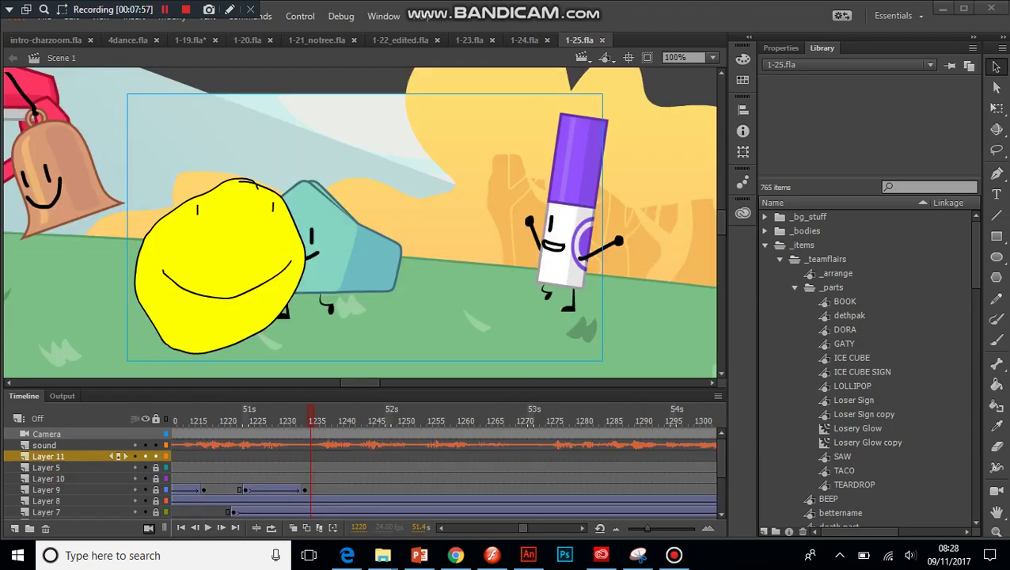
Step: Return to the beginning of the 1-25.fla timeline, play the animation and set the stage magnification to 50%
left_click_drag(523, 528, 452, 528)
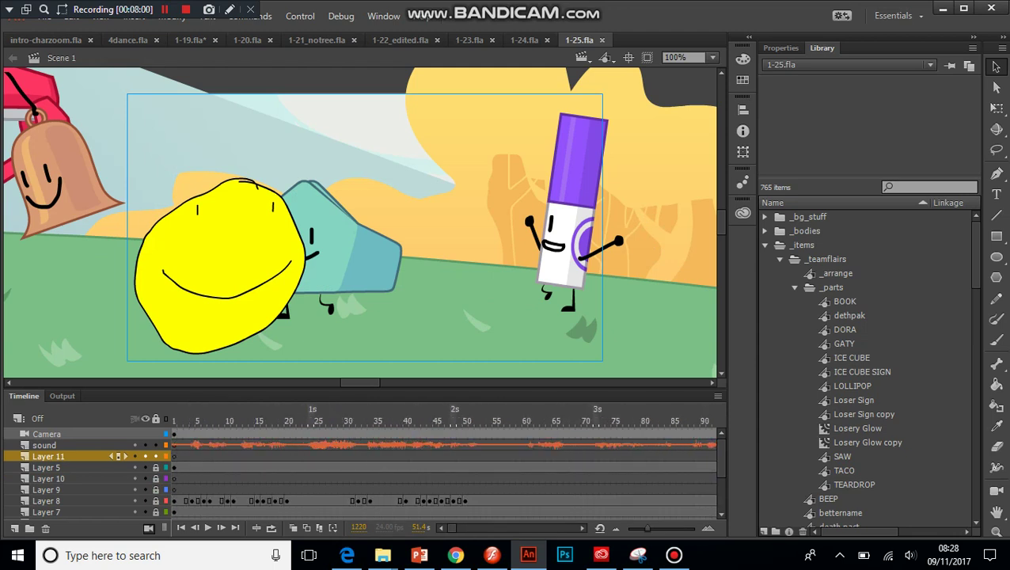
left_click(204, 478)
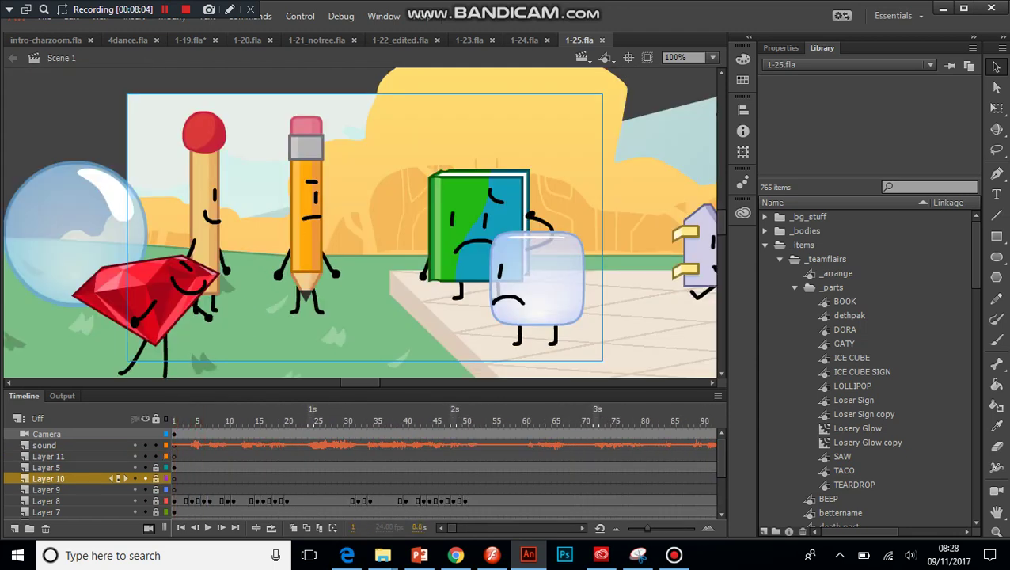
key("Return")
left_click(712, 57)
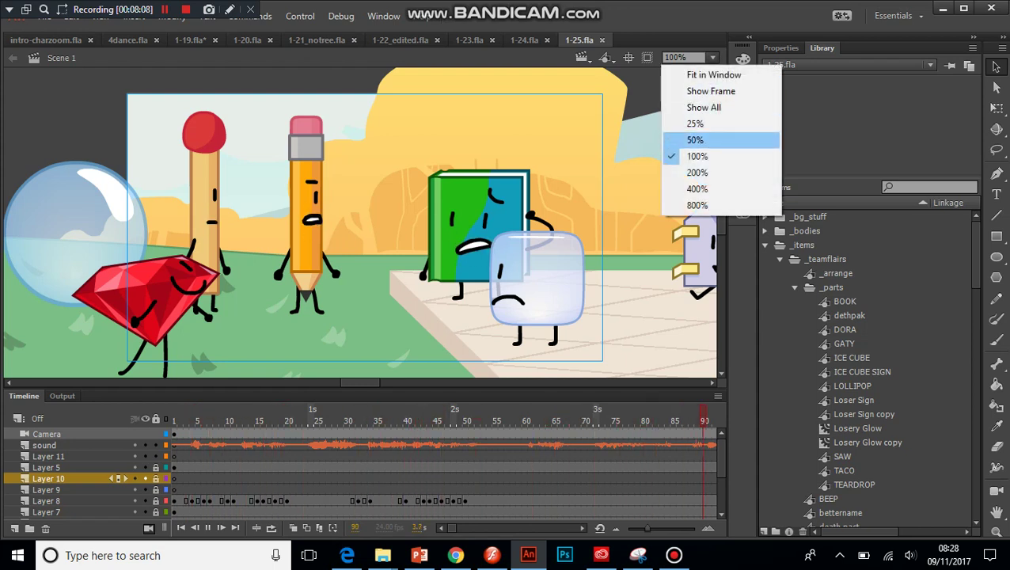
left_click(695, 139)
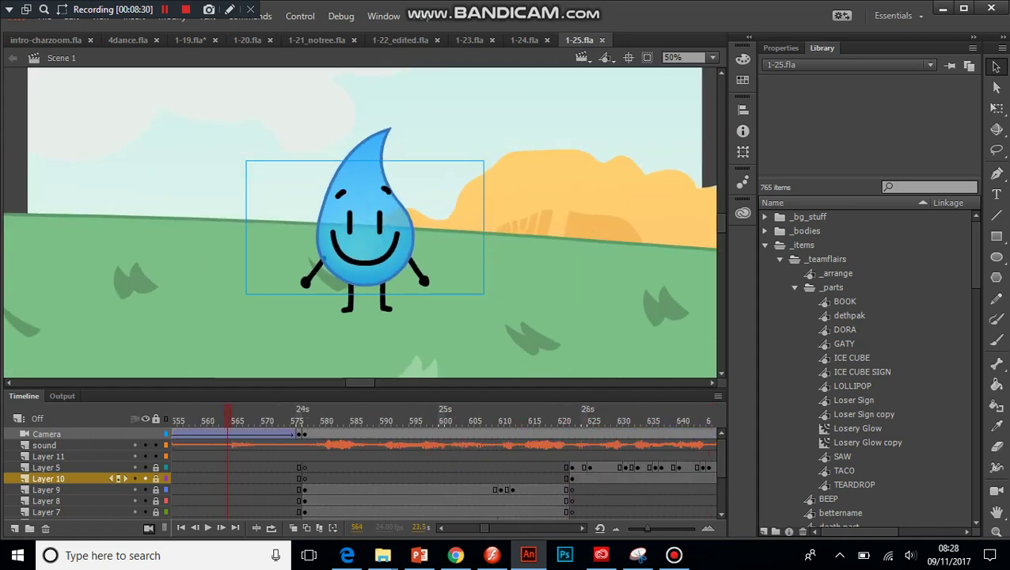
Step: Open the Teardrop Body symbol at frame 564 for a look and return to Scene 1
double_click(363, 188)
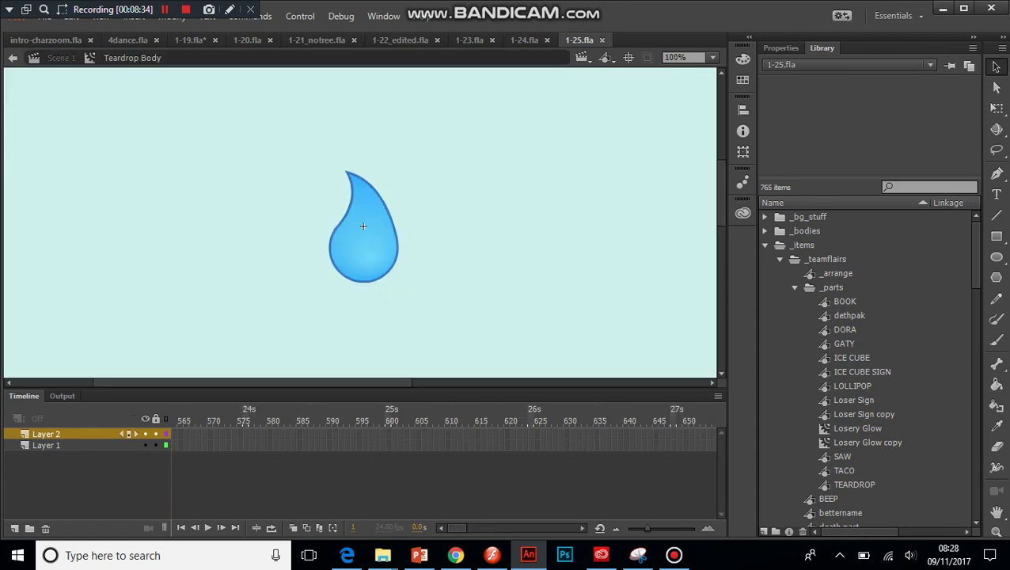
key("ctrl+e")
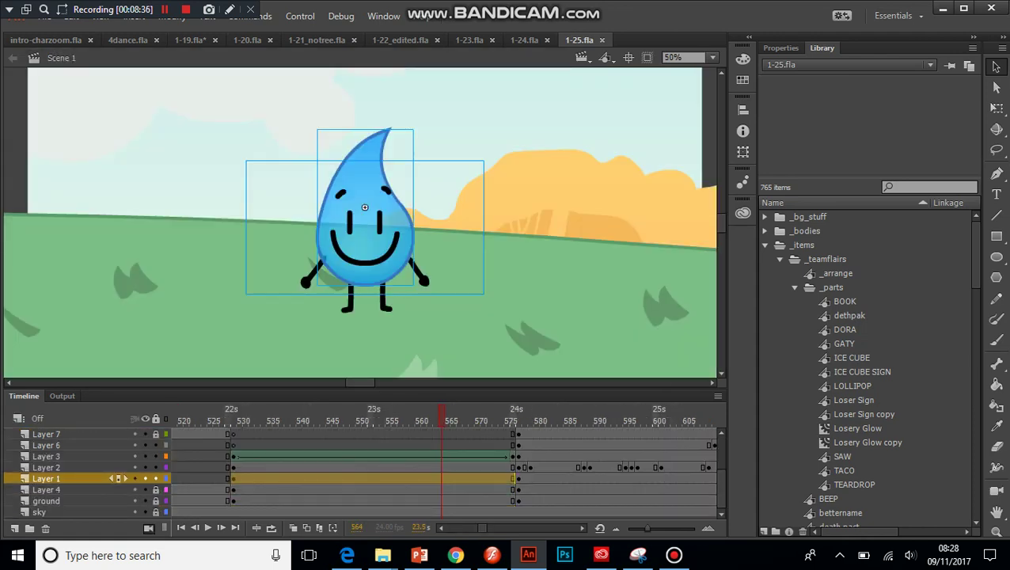
Step: Move the playhead back to frame 528 and advance frame by frame to examine the transition to the teardrop close-up
left_click_drag(442, 416, 228, 416)
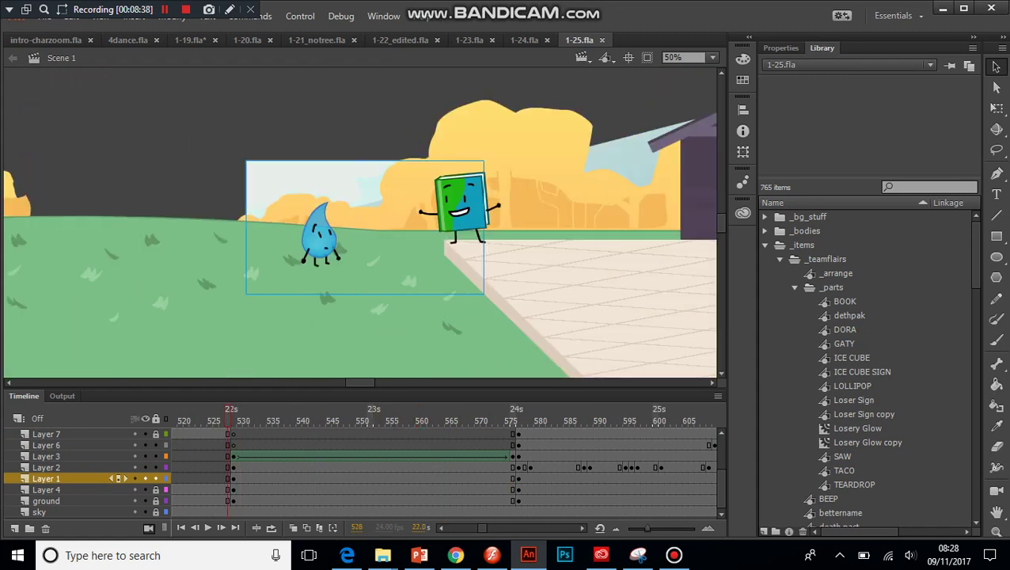
key("period")
key("period")
key("period")
key("period")
key("period")
key("period")
key("period")
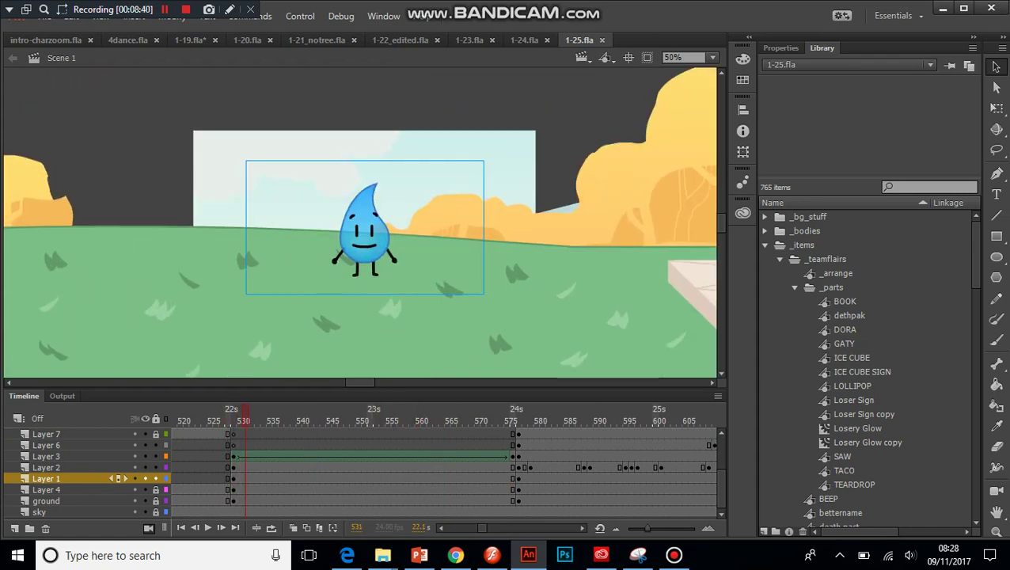
Step: Advance the timeline to frame 971 and show all artwork on the stage to examine the full background landscape
left_click_drag(269, 417, 466, 417)
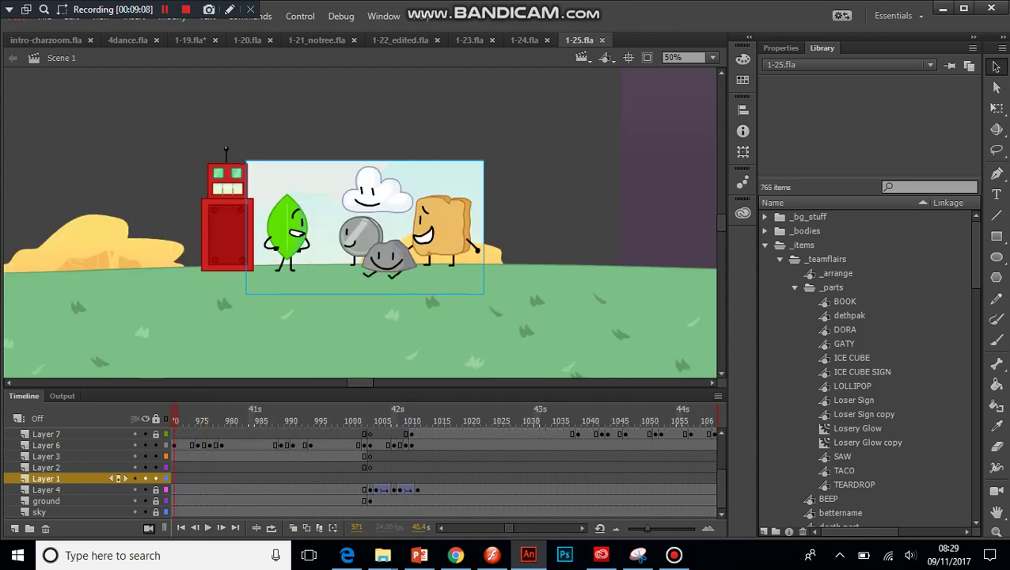
mouse_move(361, 383)
left_mouse_down()
mouse_move(393, 383)
mouse_move(370, 383)
left_mouse_up()
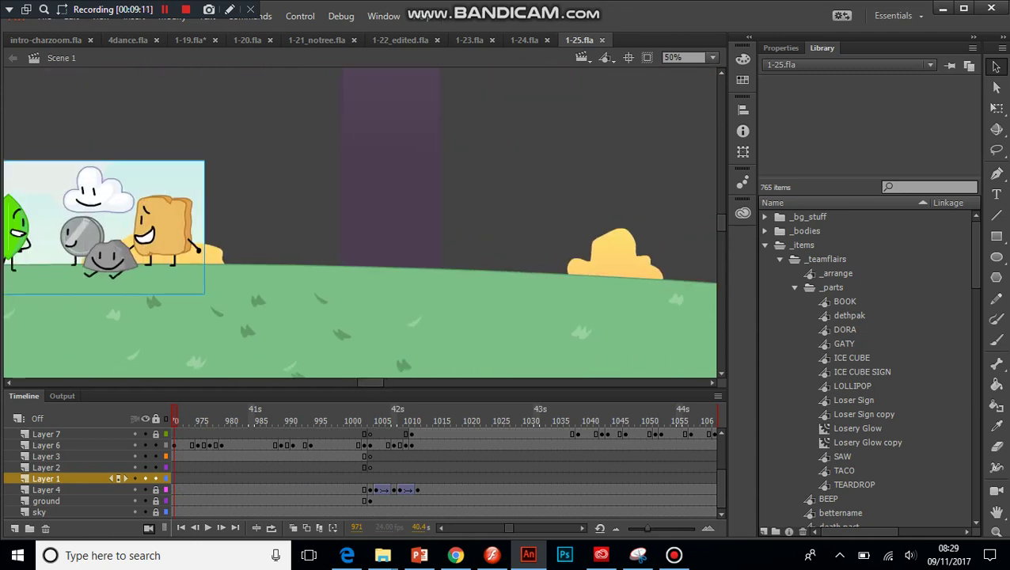
left_click(713, 57)
left_click(687, 107)
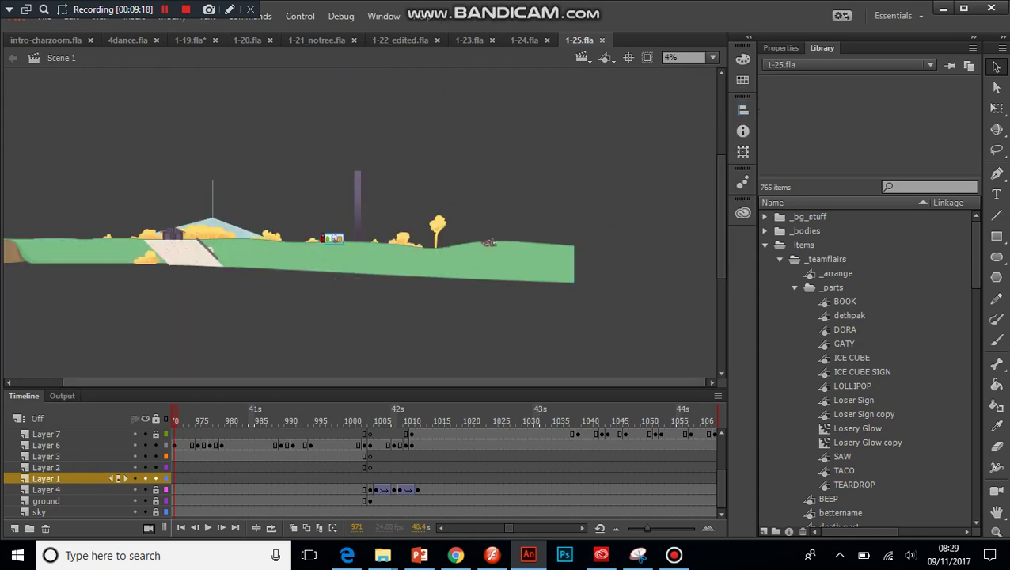
left_click_drag(372, 383, 325, 383)
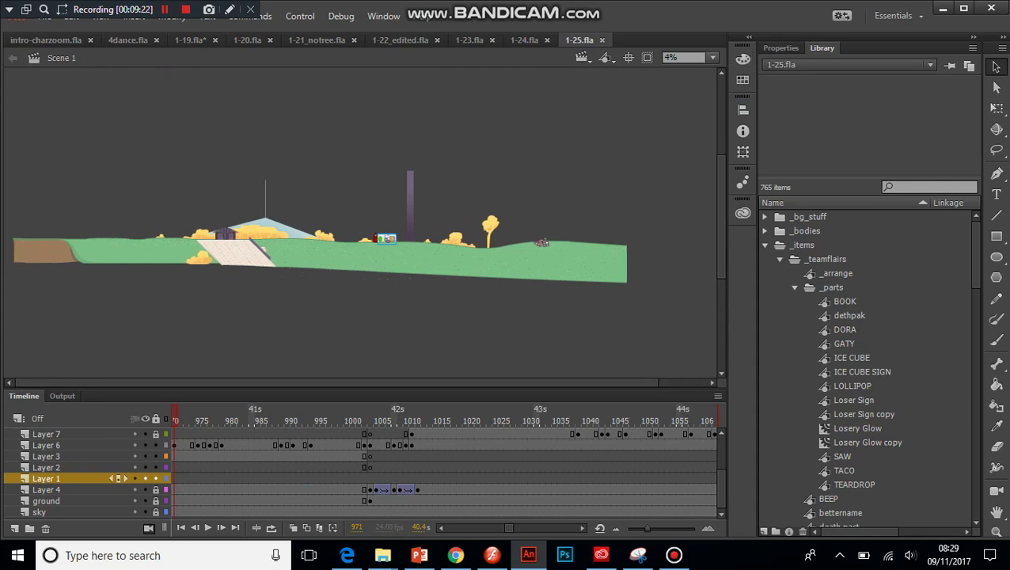
Step: View the characters on the stage at 100% magnification and return the magnification to 50%
left_click(708, 57)
left_click(696, 156)
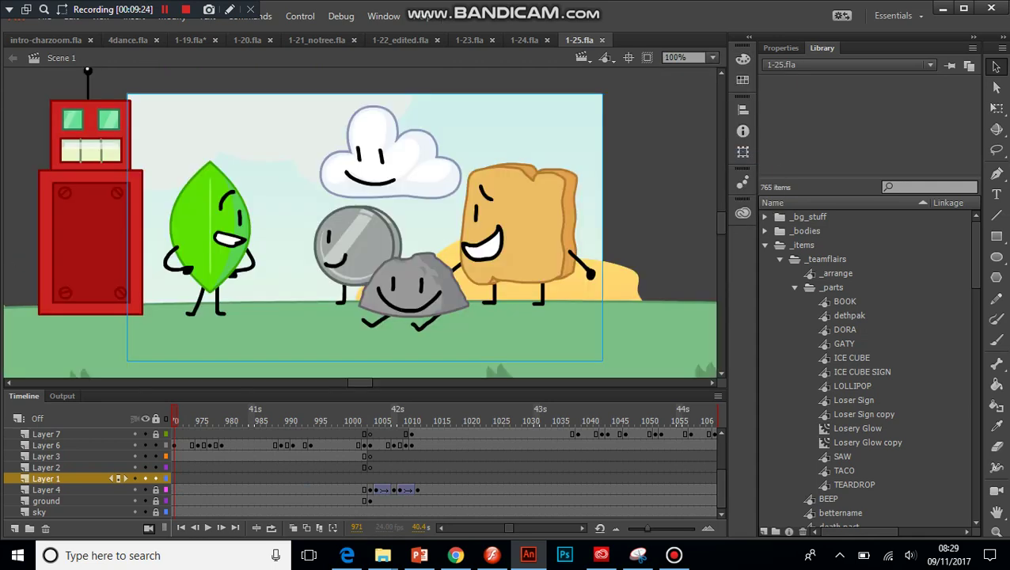
left_click(712, 57)
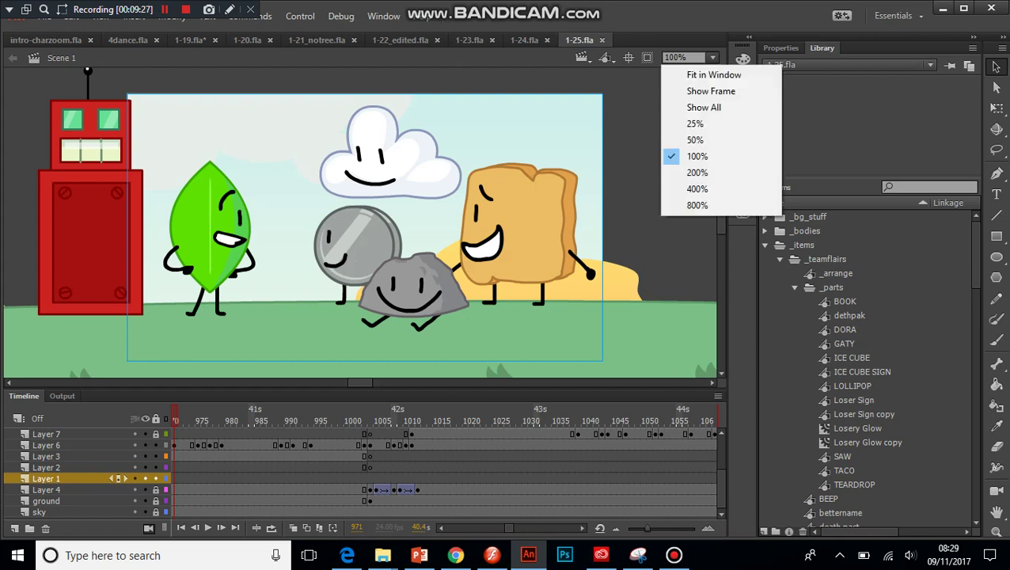
left_click(679, 139)
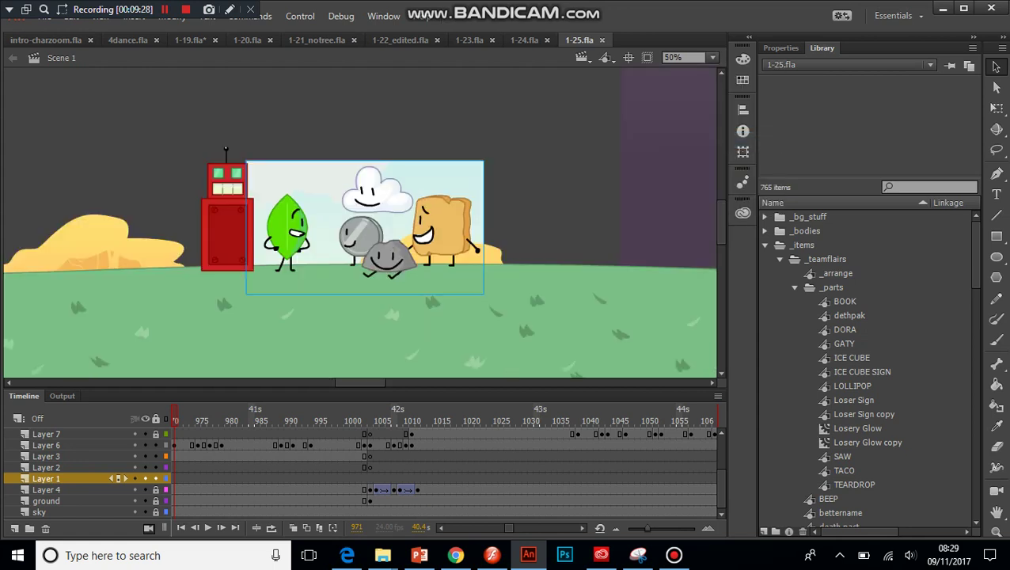
Step: Examine the off-stage background at frame 971 from the junk pile and far grass edge across to the cliff edge and back to the characters
scroll(360, 221, "right", 10)
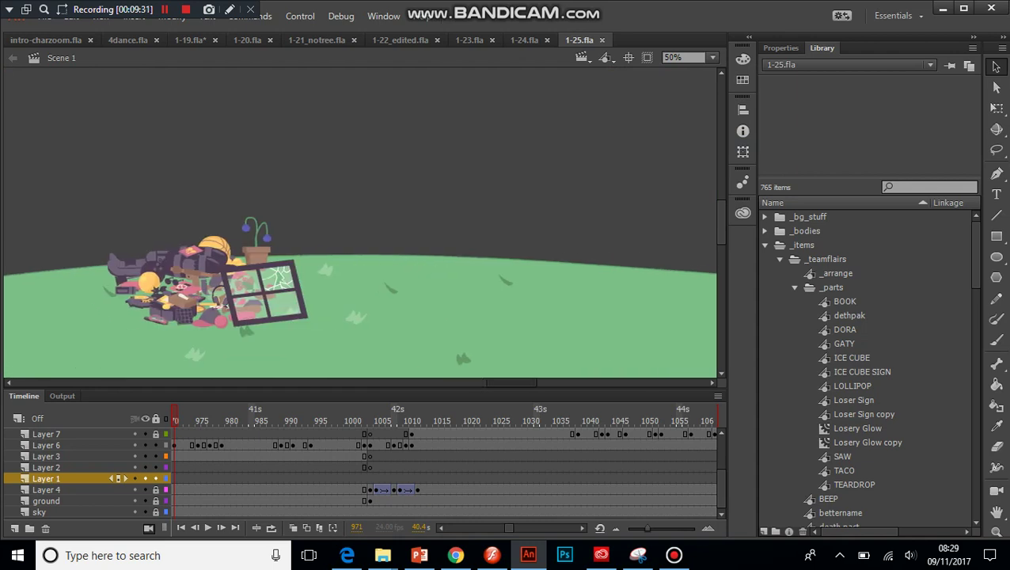
left_click_drag(578, 383, 679, 383)
scroll(360, 222, "left", 10)
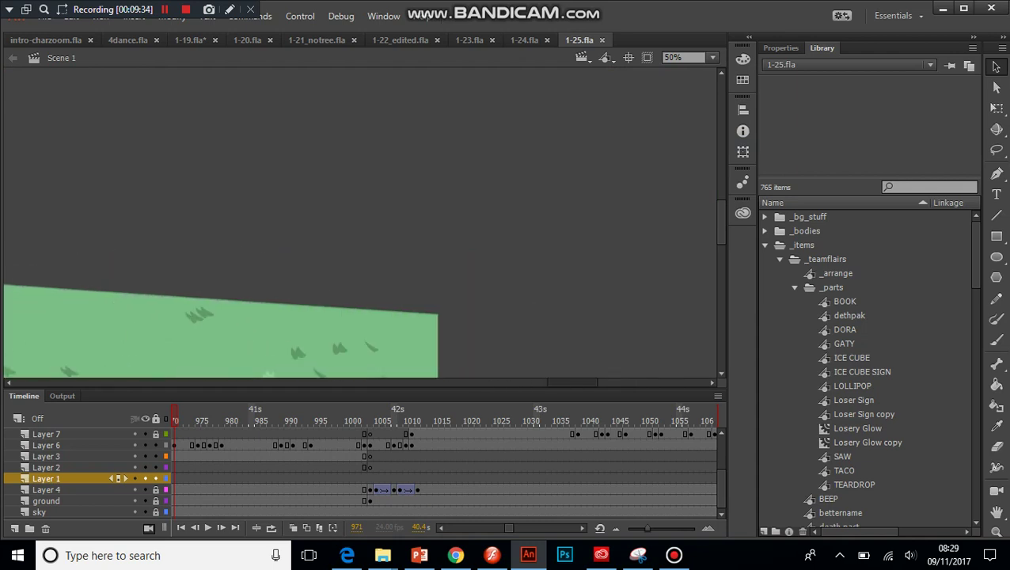
scroll(360, 222, "left", 10)
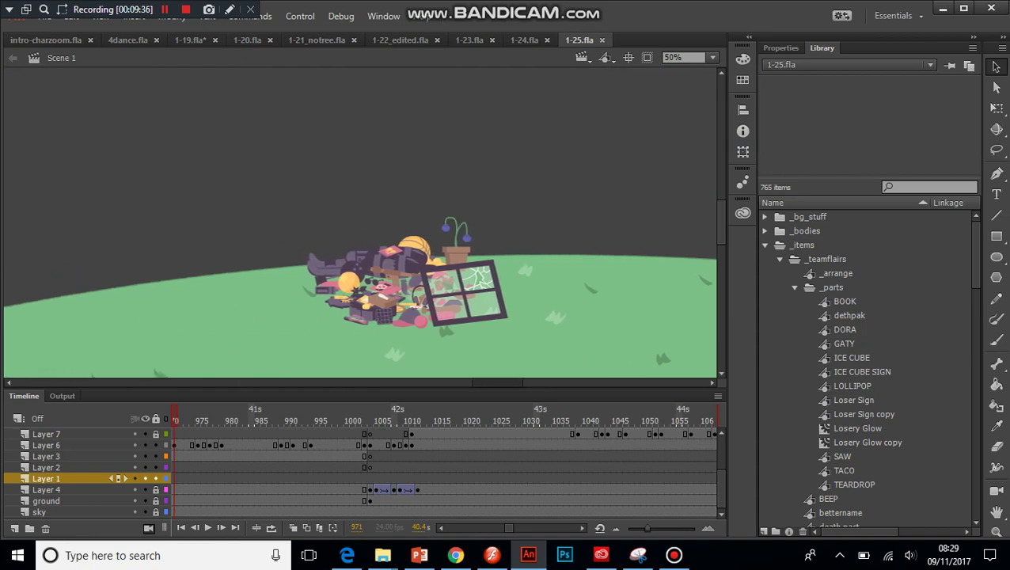
scroll(360, 222, "left", 10)
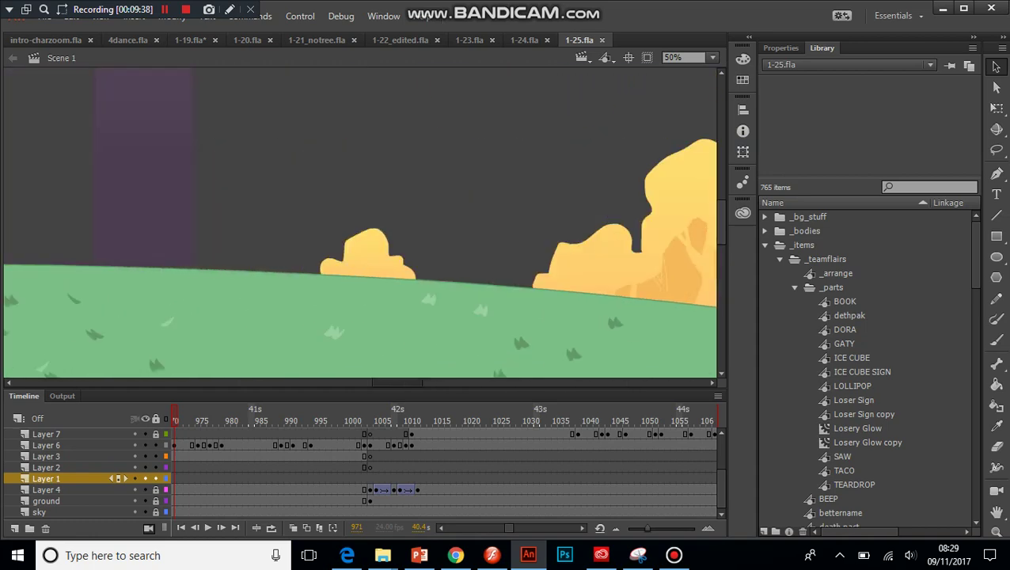
scroll(360, 222, "left", 10)
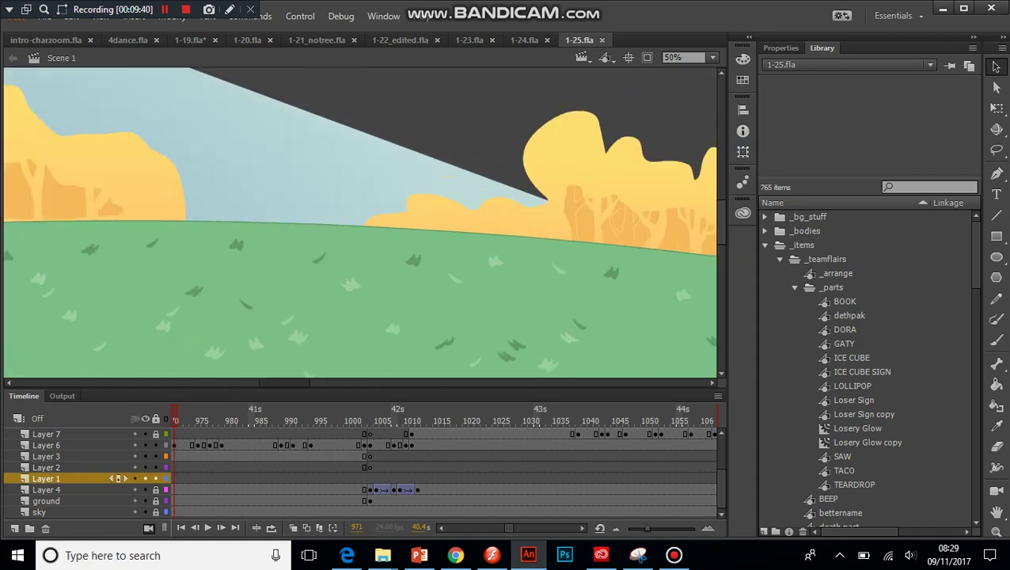
scroll(360, 221, "left", 10)
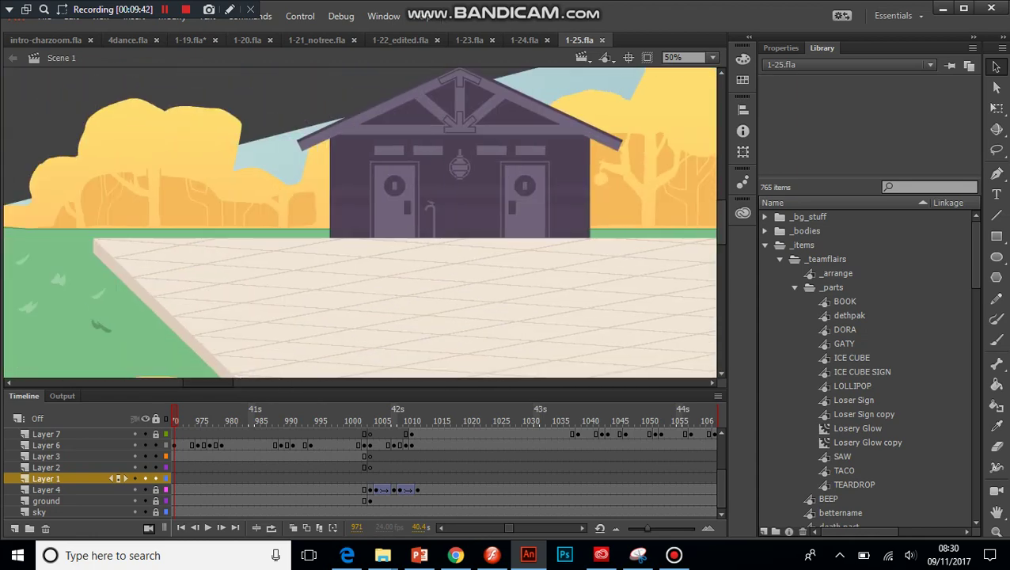
scroll(360, 221, "left", 10)
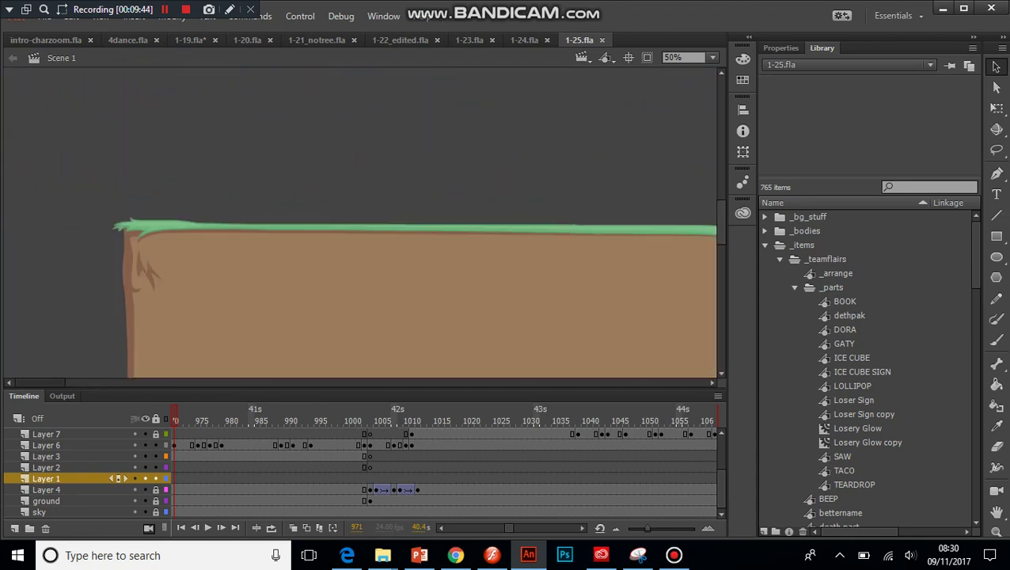
scroll(361, 222, "right", 10)
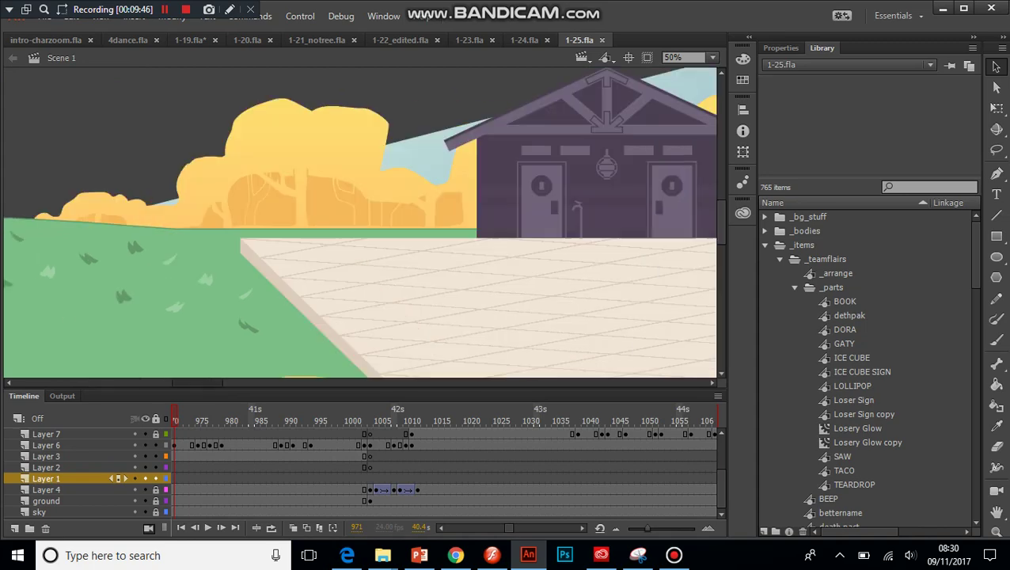
scroll(360, 222, "right", 10)
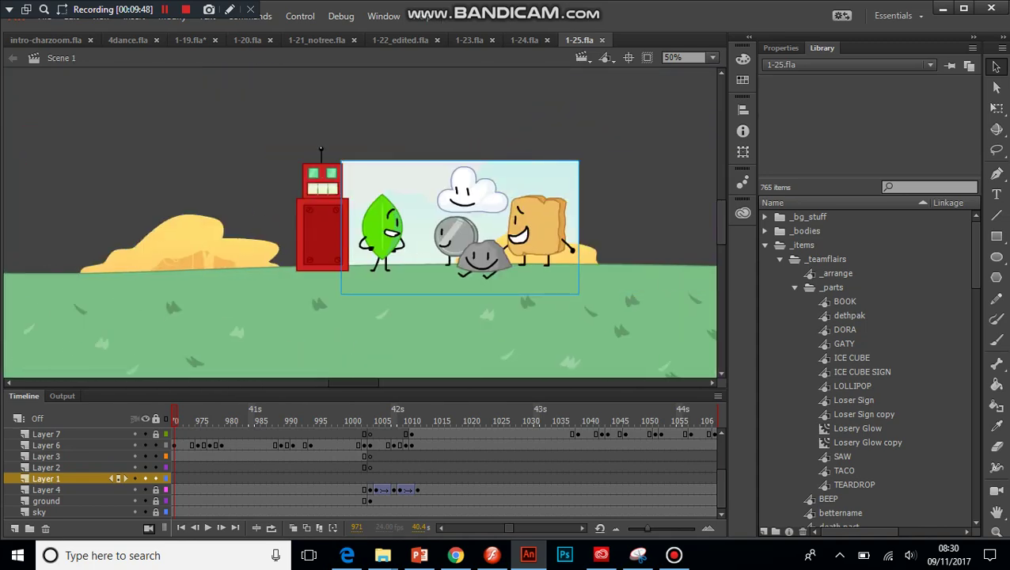